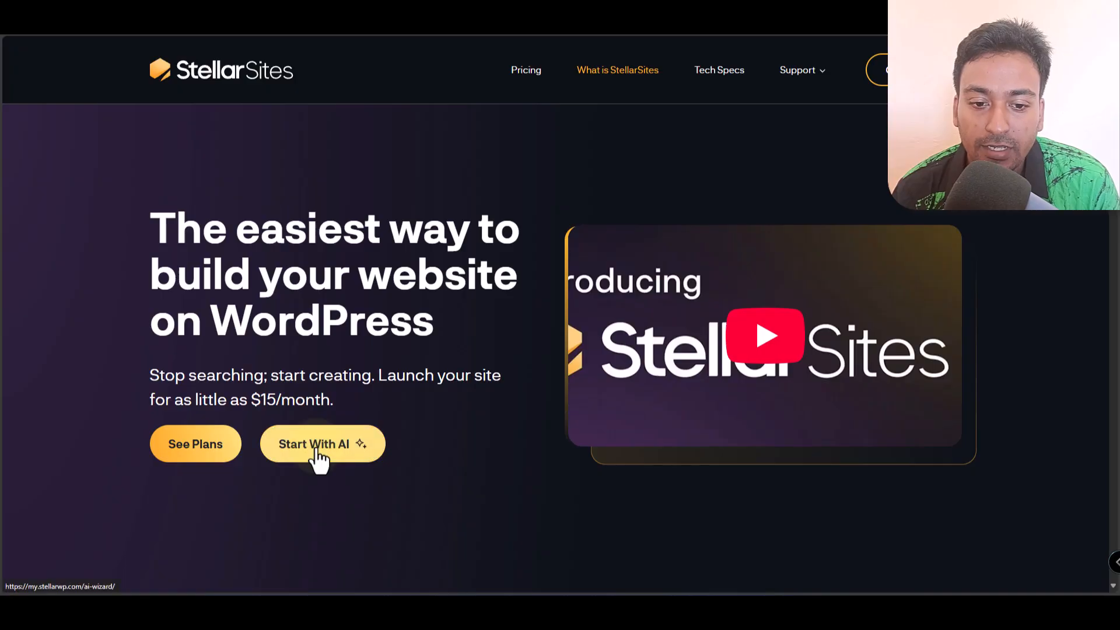
Start the AI site-building wizard and set the site to be for A Company
click(316, 449)
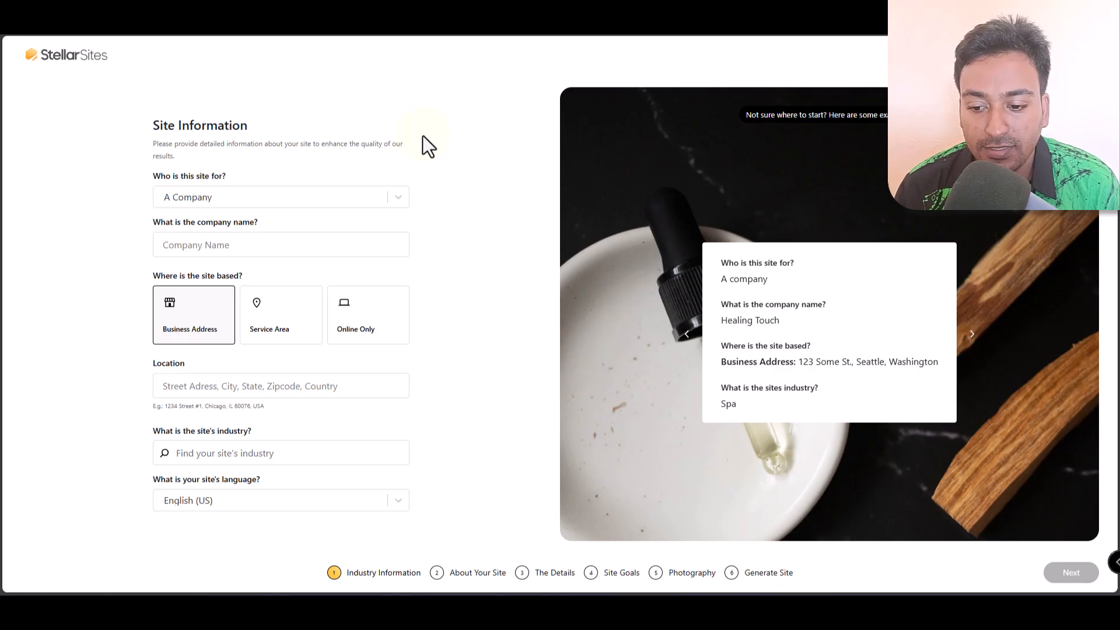
click(219, 196)
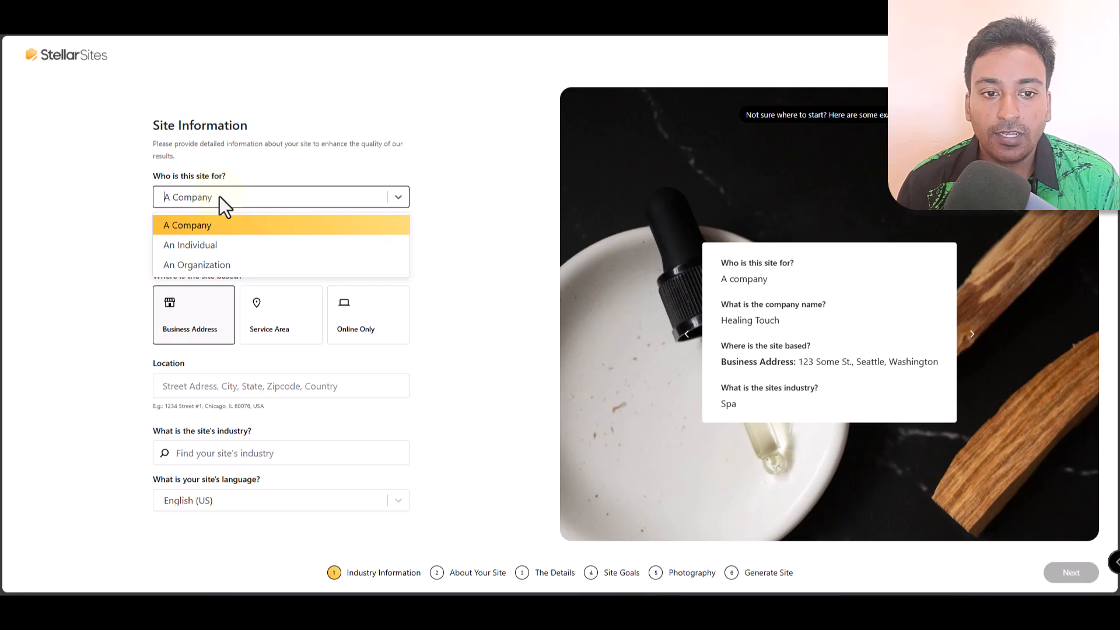
key(Down)
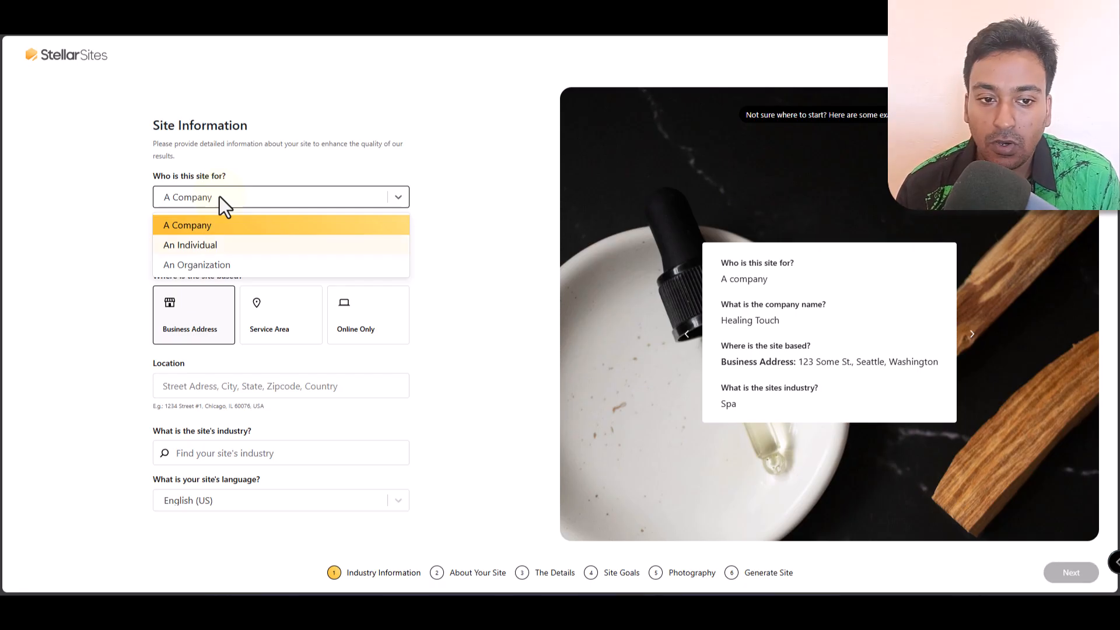
key(Down)
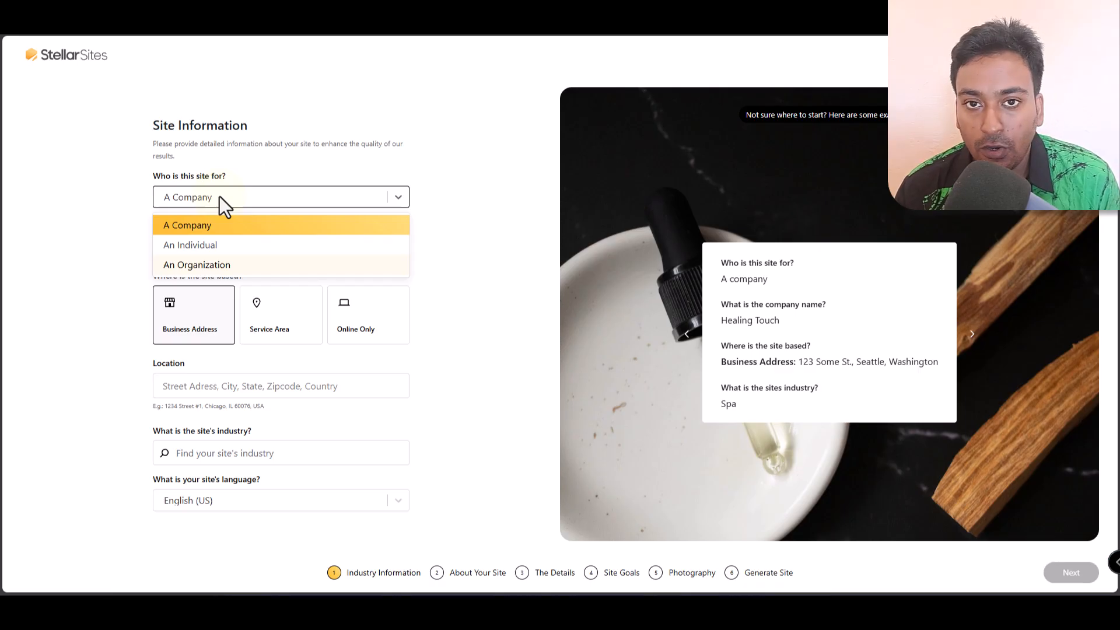
click(201, 226)
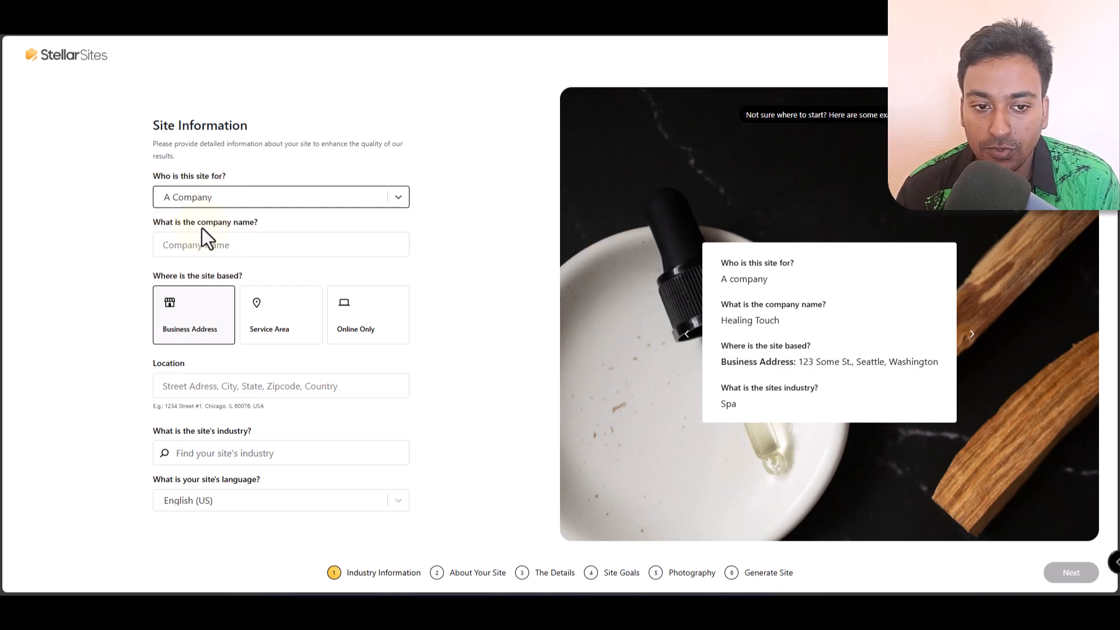
Enter "Jeni Cupcake Bakery" as the company name
click(188, 244)
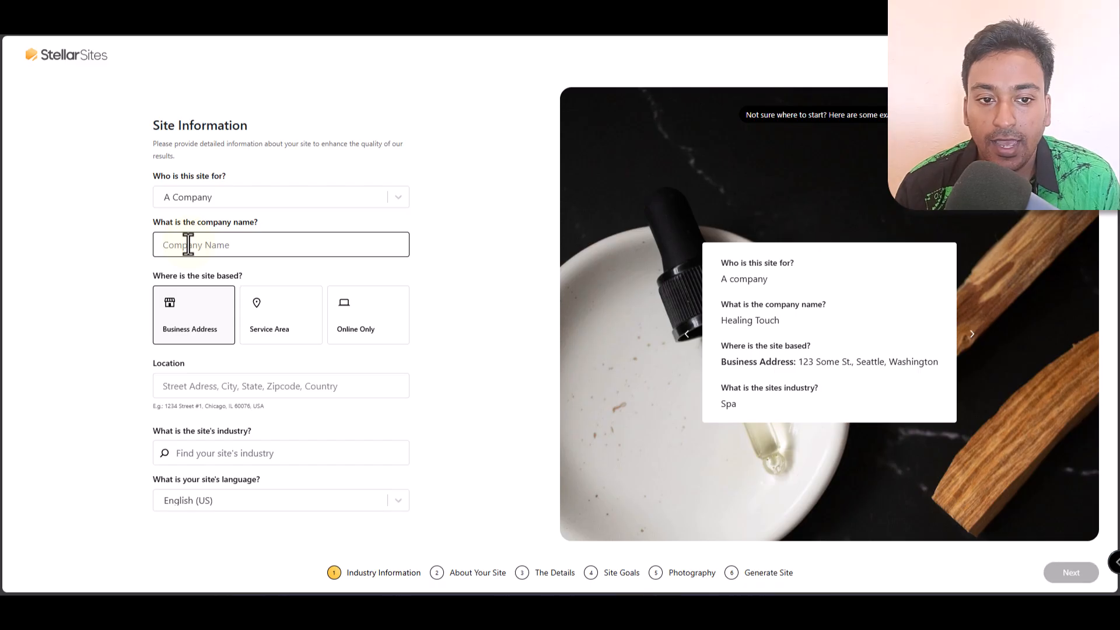
text(Jen)
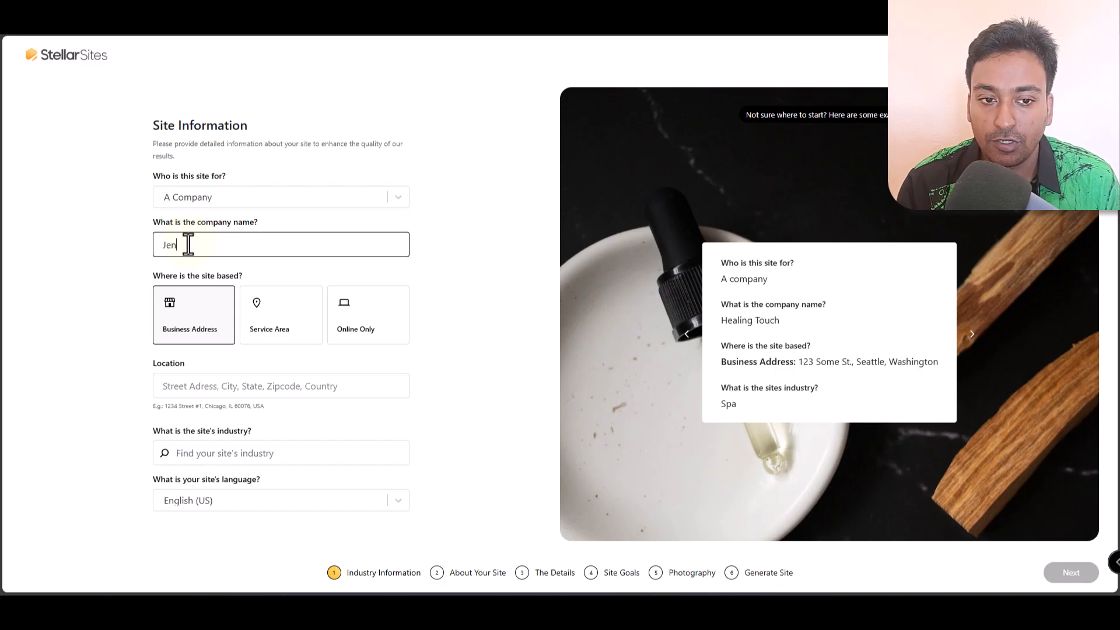
text(i Cupcake Bakery)
click(470, 270)
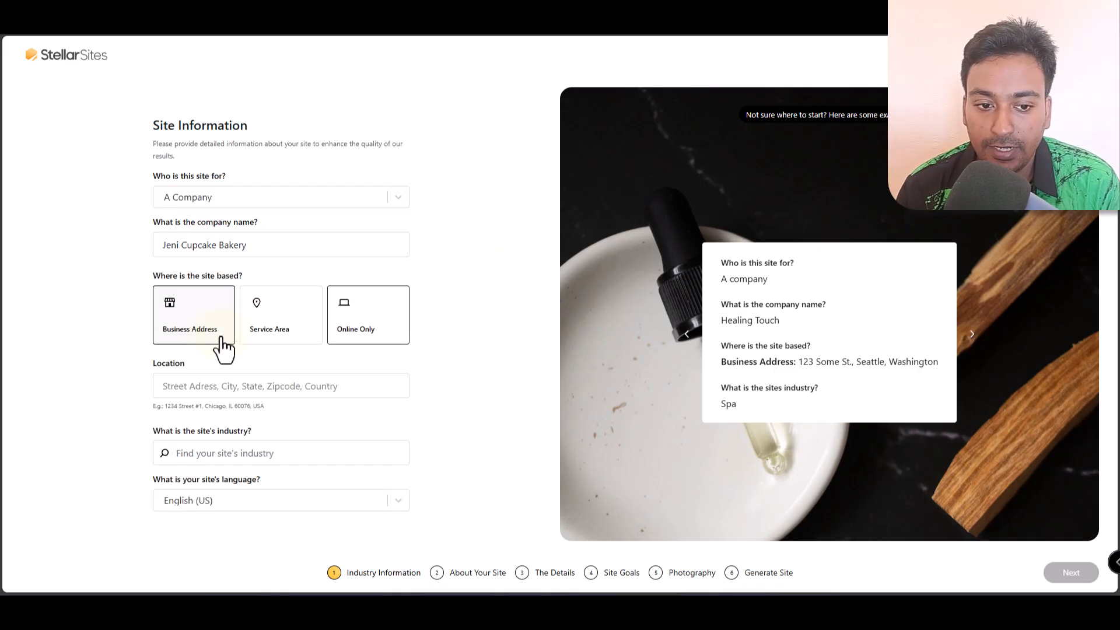
Base the site on a business address, after trying the service area and online-only options, and fill in the bakery's location
click(267, 343)
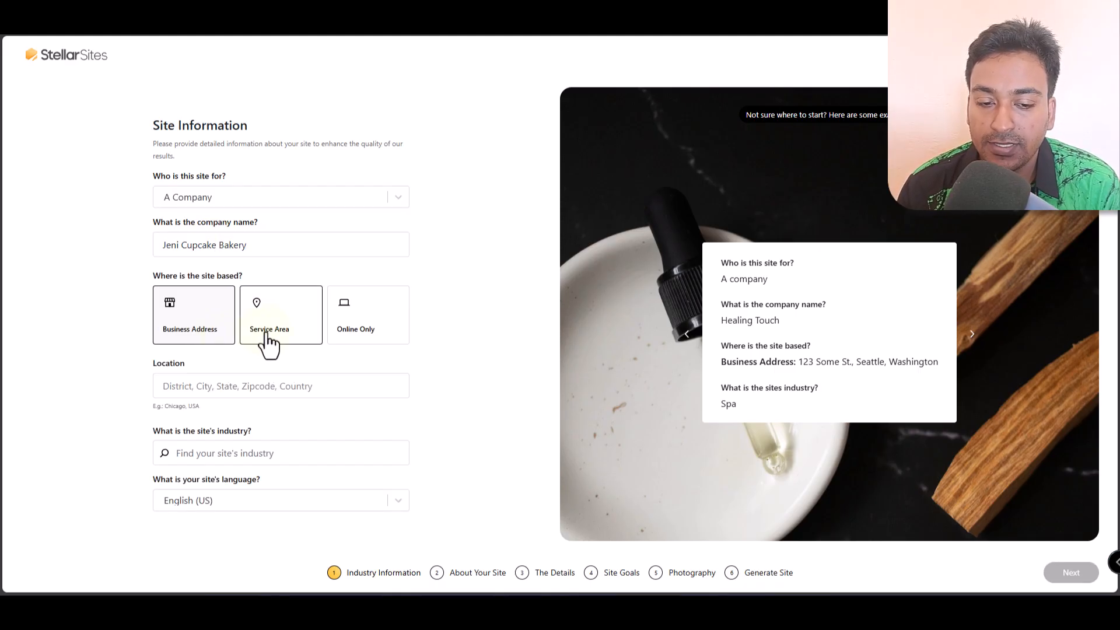
click(386, 350)
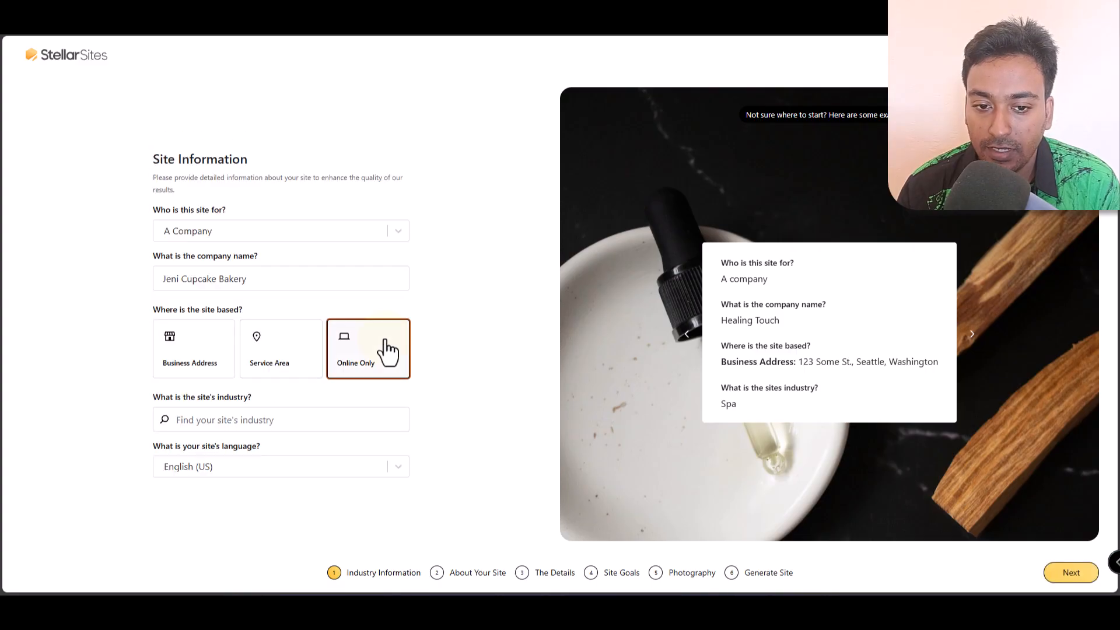
click(205, 369)
click(199, 385)
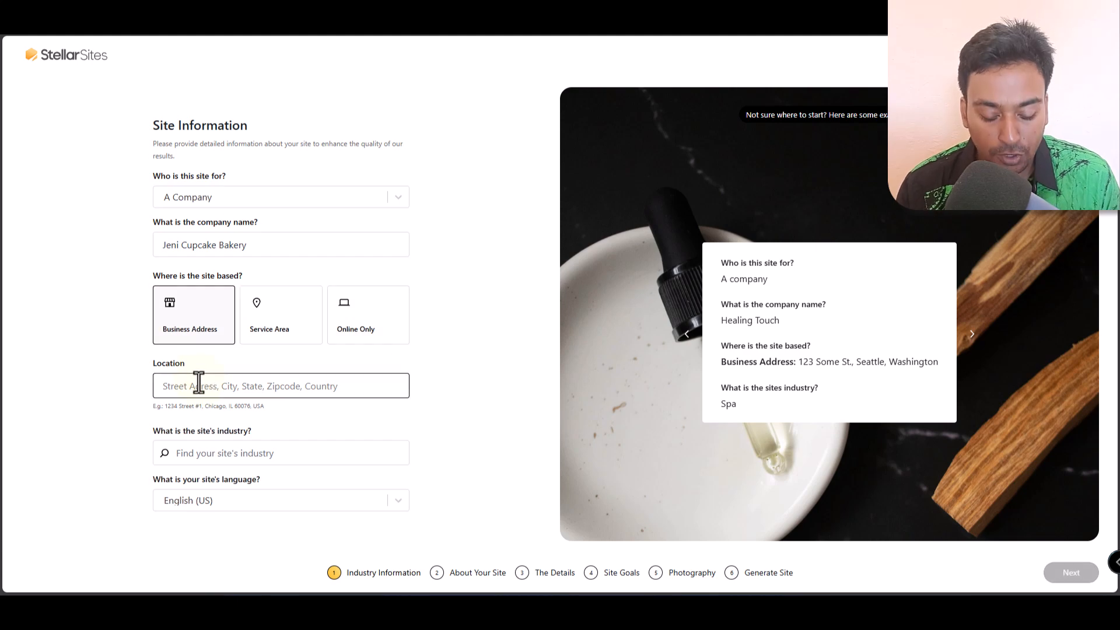
text(1231,)
text(Coimbatore, India)
Search the site industries for "bakery" and choose Bakery
click(284, 455)
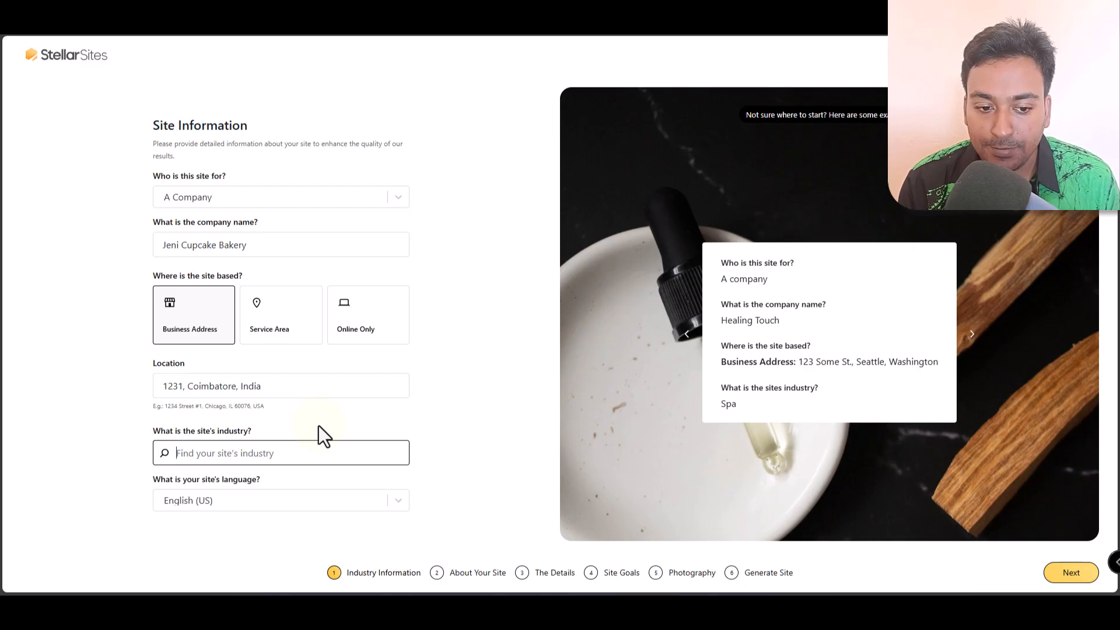
text(baker)
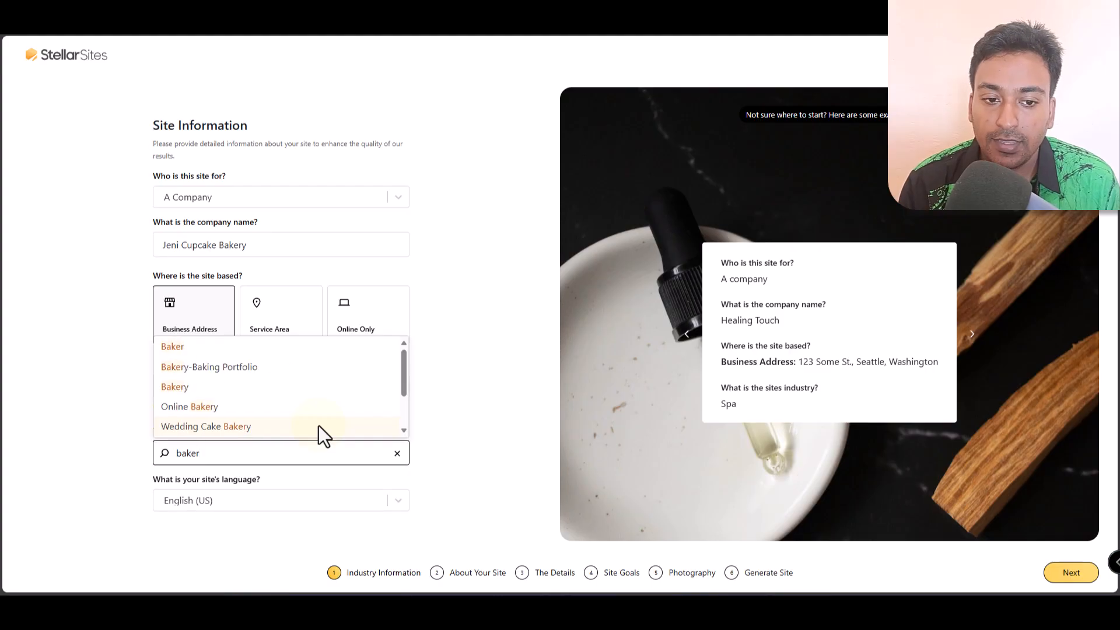
text(y)
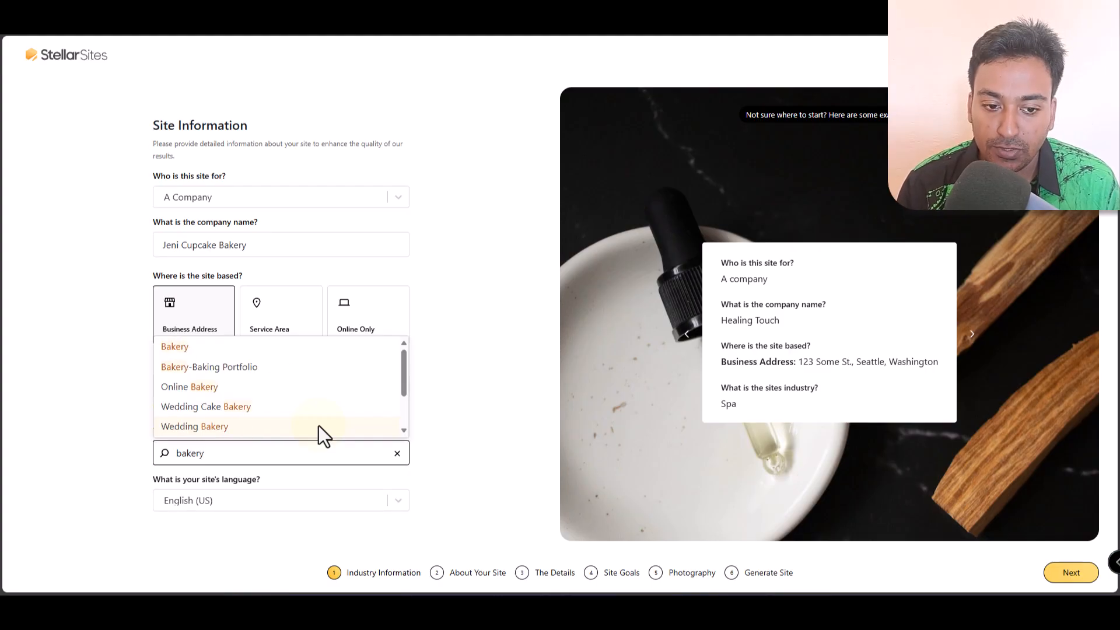
click(187, 350)
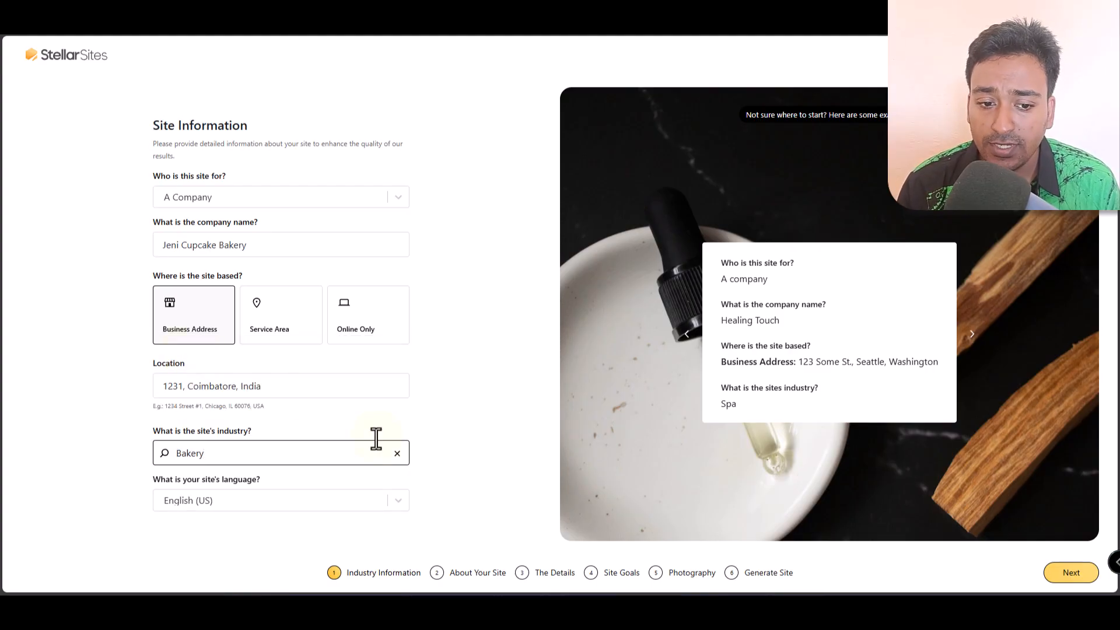
click(443, 475)
Set the site's language to English (India) and continue to the business description
click(274, 501)
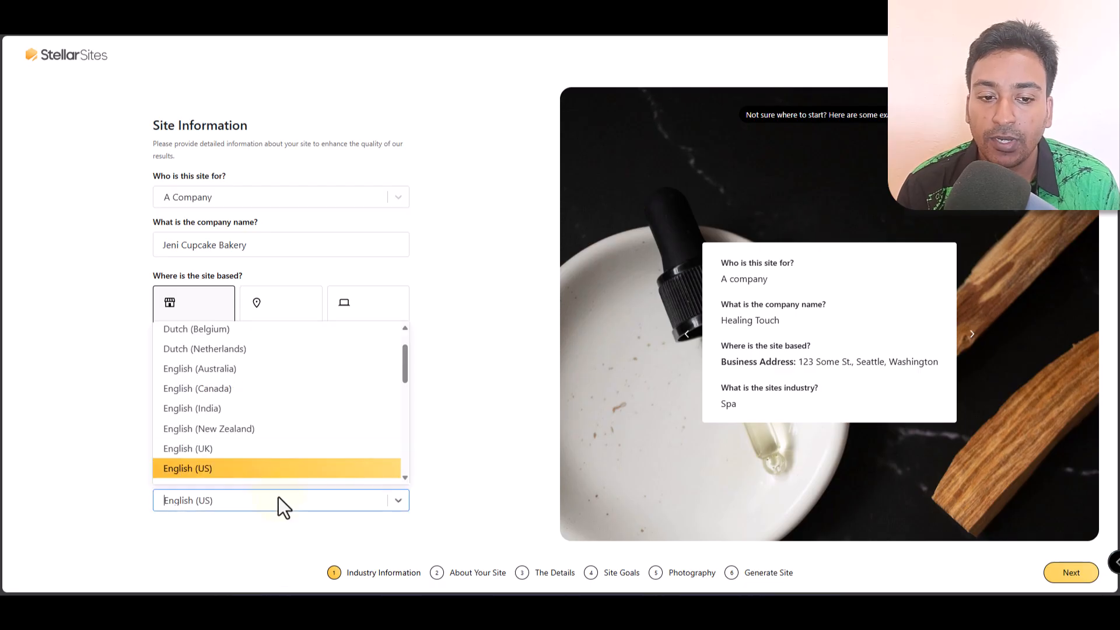
drag(404, 363, 394, 342)
click(205, 454)
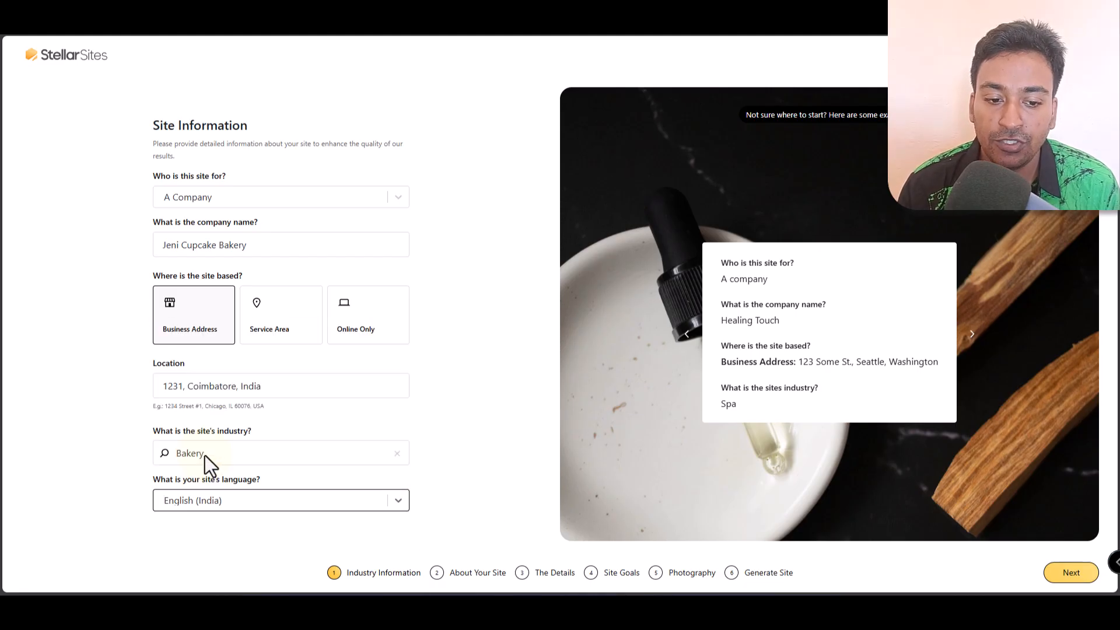
click(439, 483)
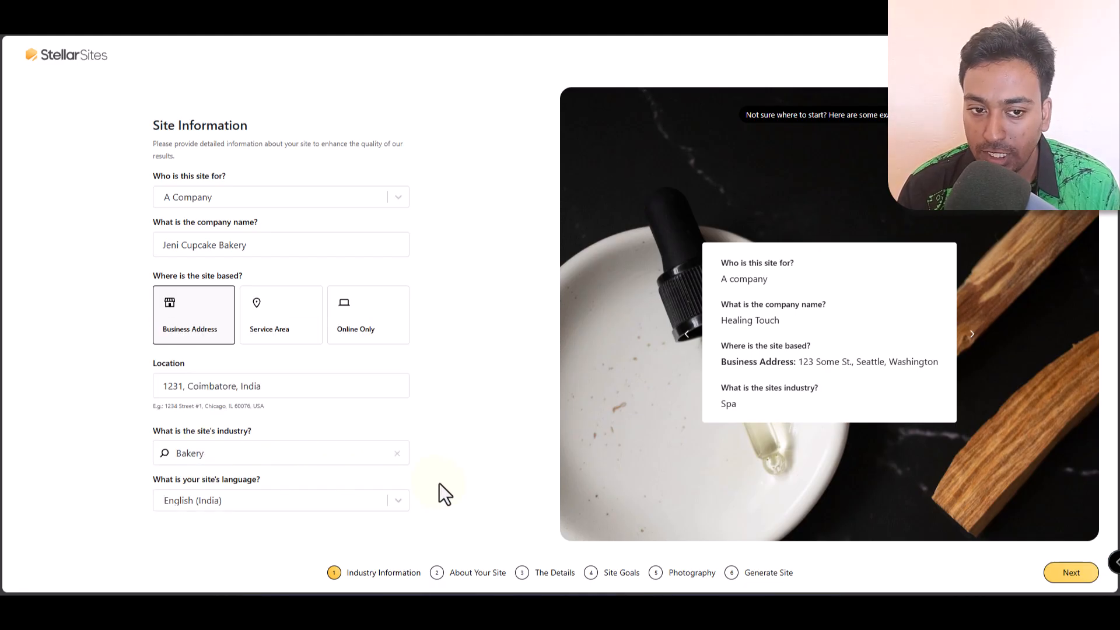
click(1073, 572)
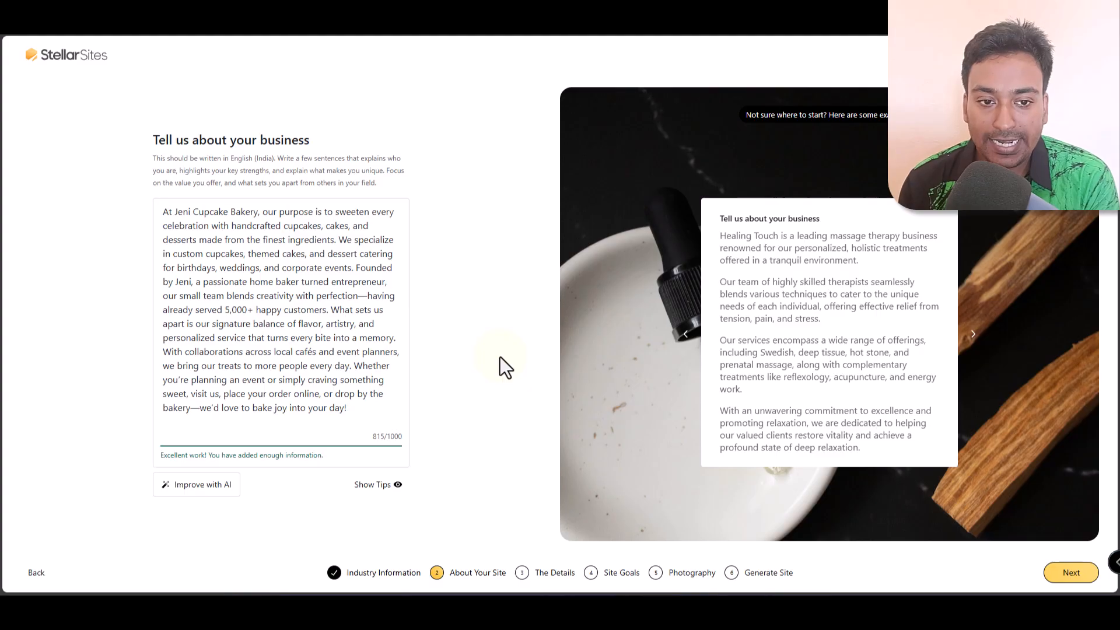
Clear the prefilled business description
click(349, 325)
key(ctrl+a)
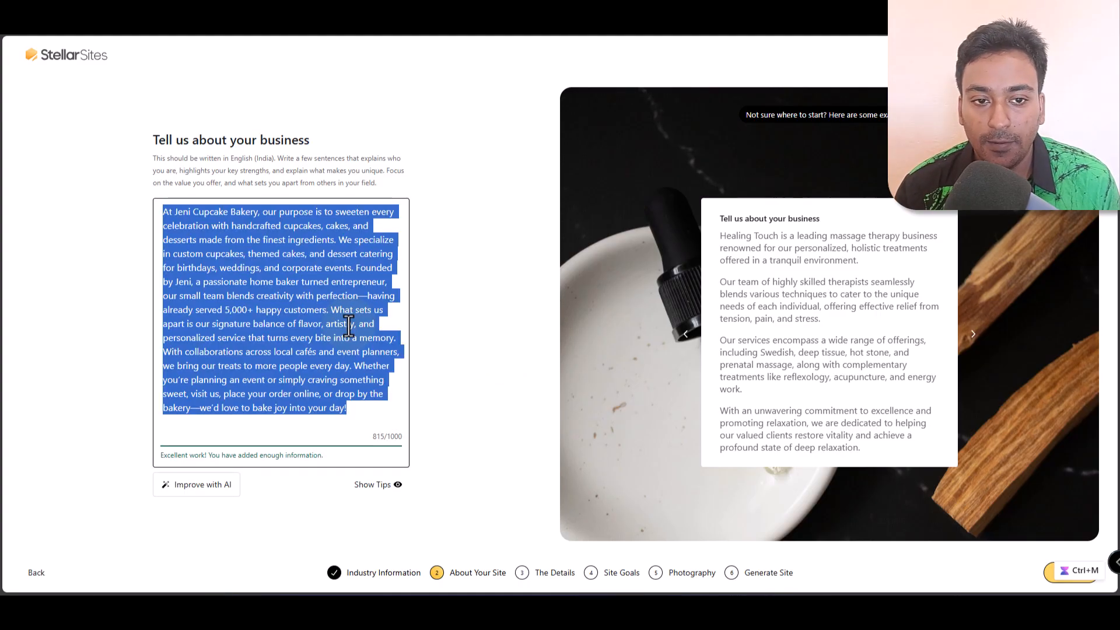
key(BackSpace)
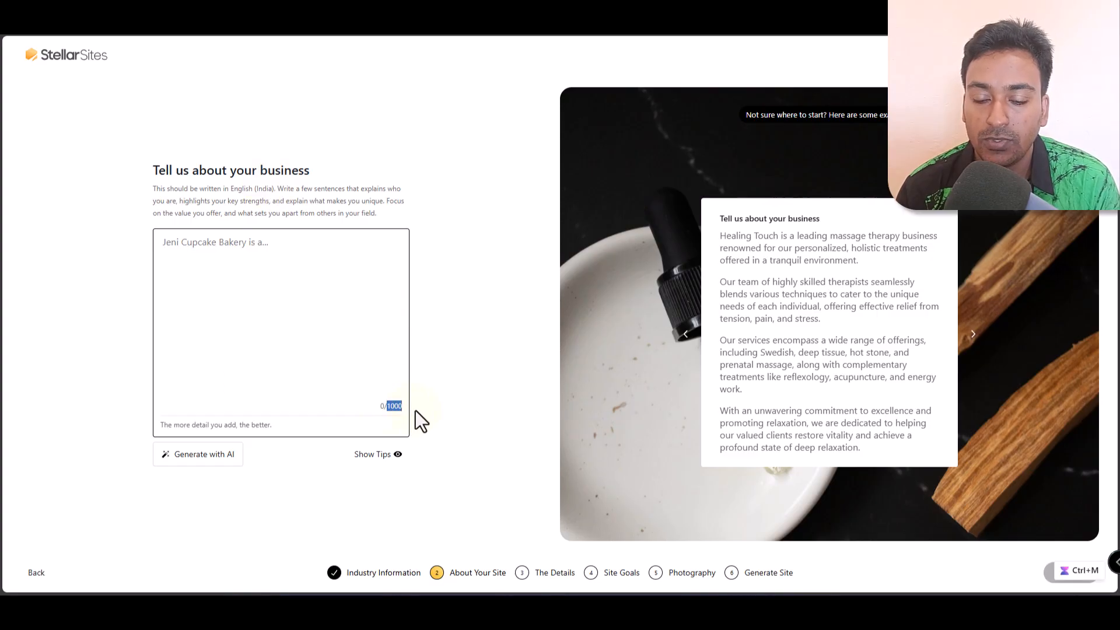
Try generating the business description with AI while the writing tips are shown, and discard the generated copy
click(385, 454)
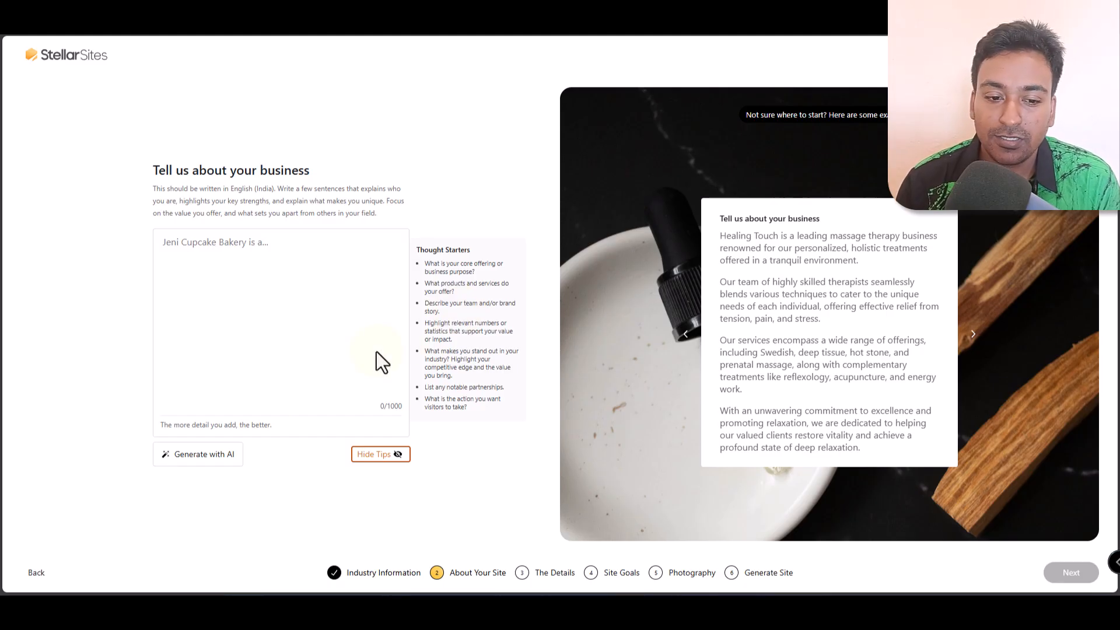
click(178, 460)
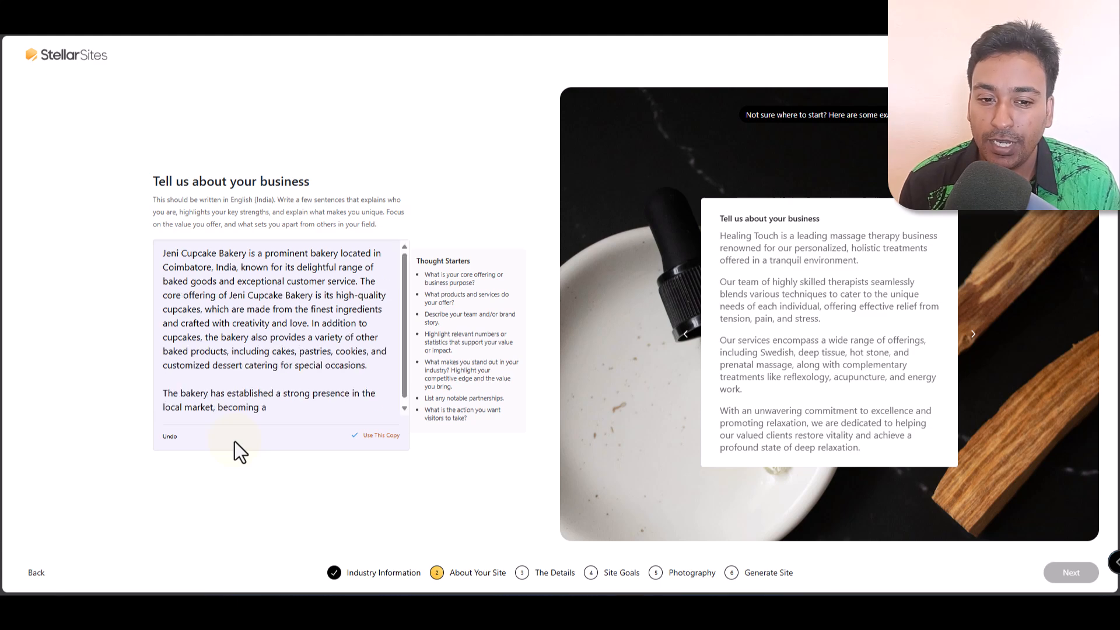
click(170, 442)
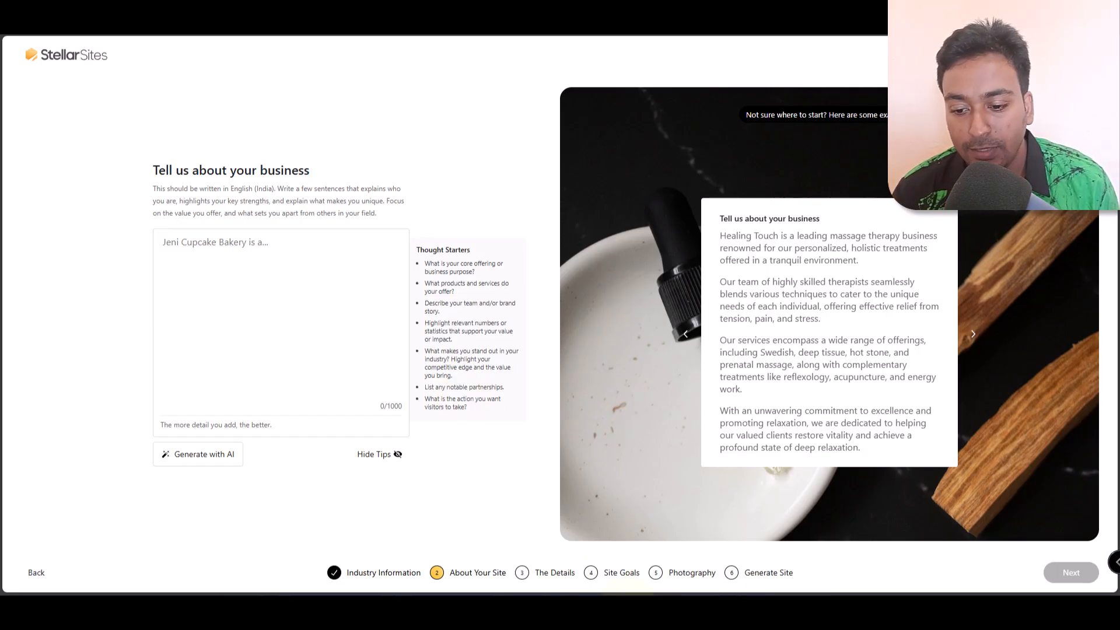
Copy the prepared business description from the other window into the business description and continue to the site details
key(alt+Tab)
click(619, 368)
key(ctrl+a)
key(ctrl+c)
click(192, 287)
key(ctrl+v)
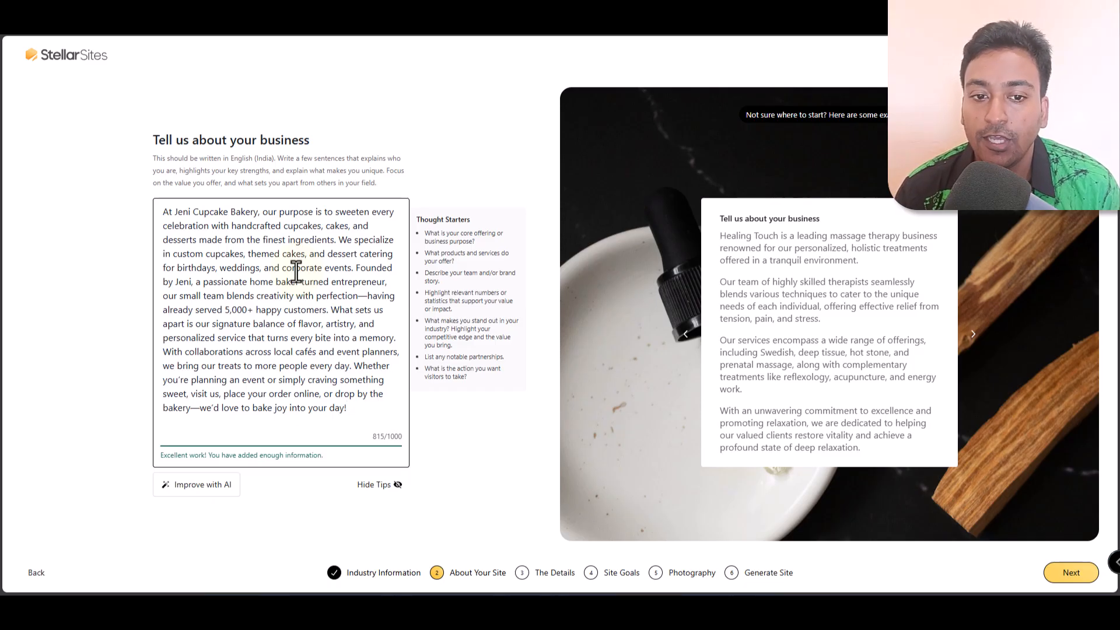
click(1074, 584)
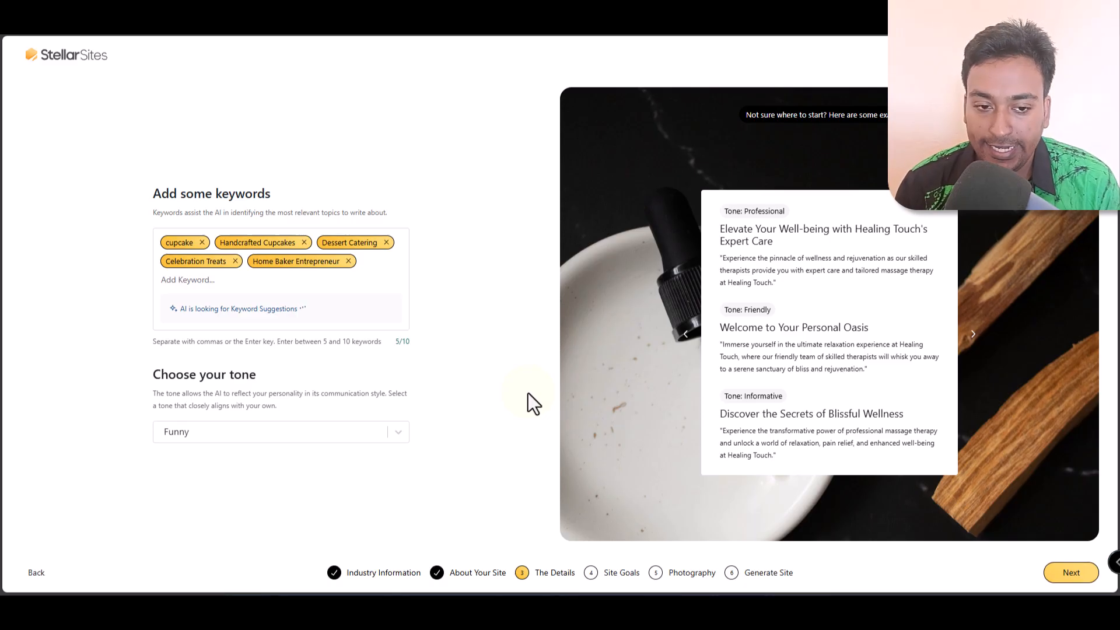
Remove all of the prefilled keywords, from cupcake through Home Baker Entrepreneur
click(202, 198)
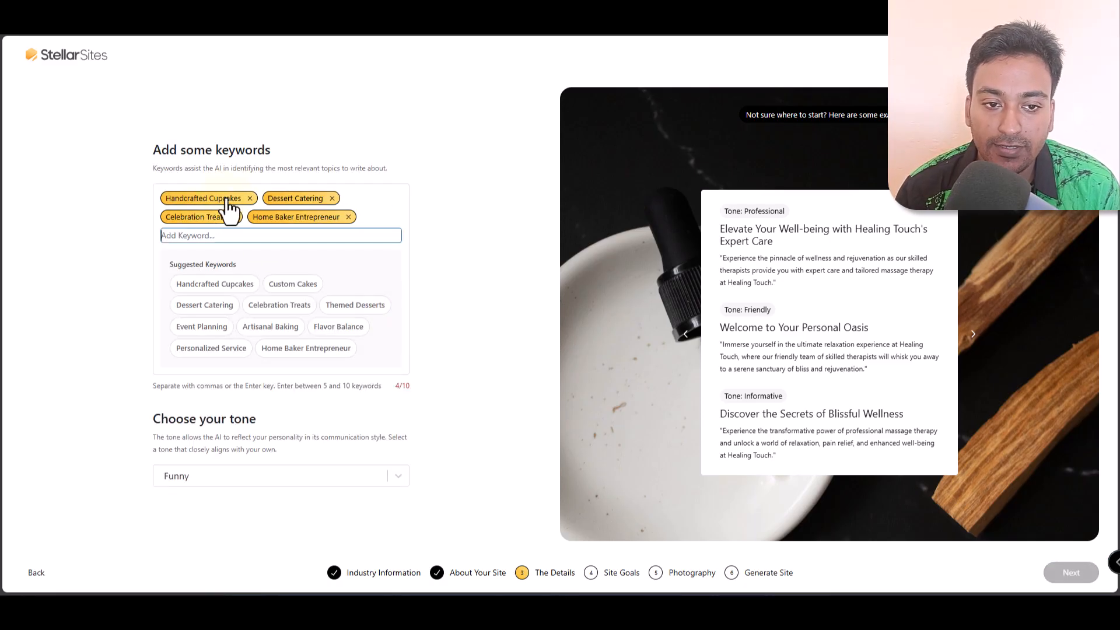
click(250, 198)
click(233, 198)
click(235, 198)
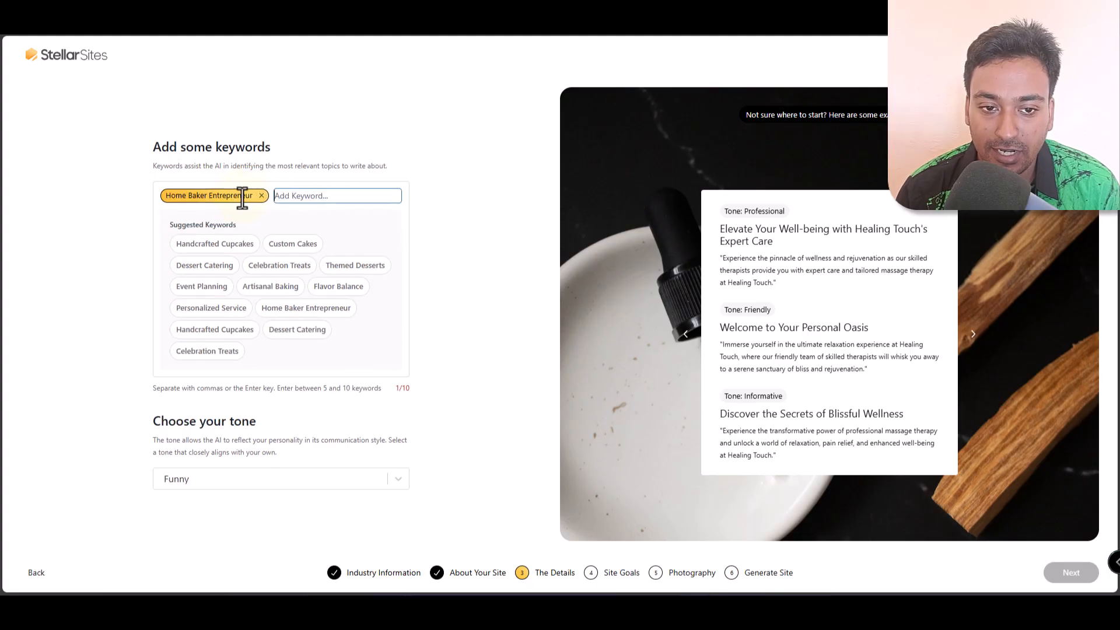
click(262, 197)
click(145, 219)
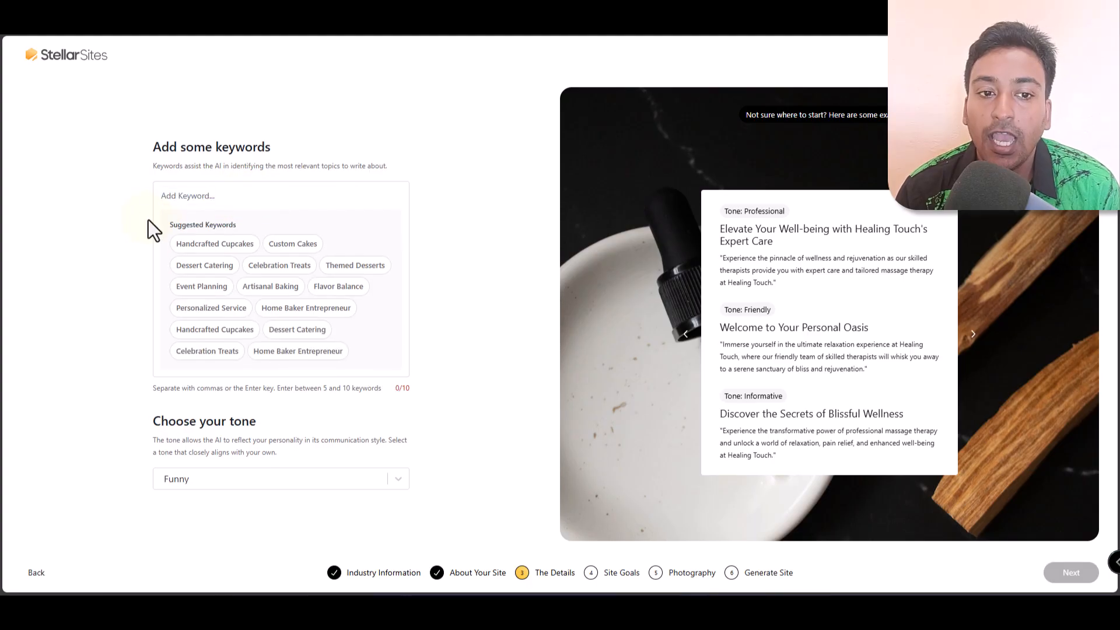
Add the suggested keywords Dessert Catering, Themed Desserts and Home Baker Entrepreneur
click(212, 247)
click(204, 253)
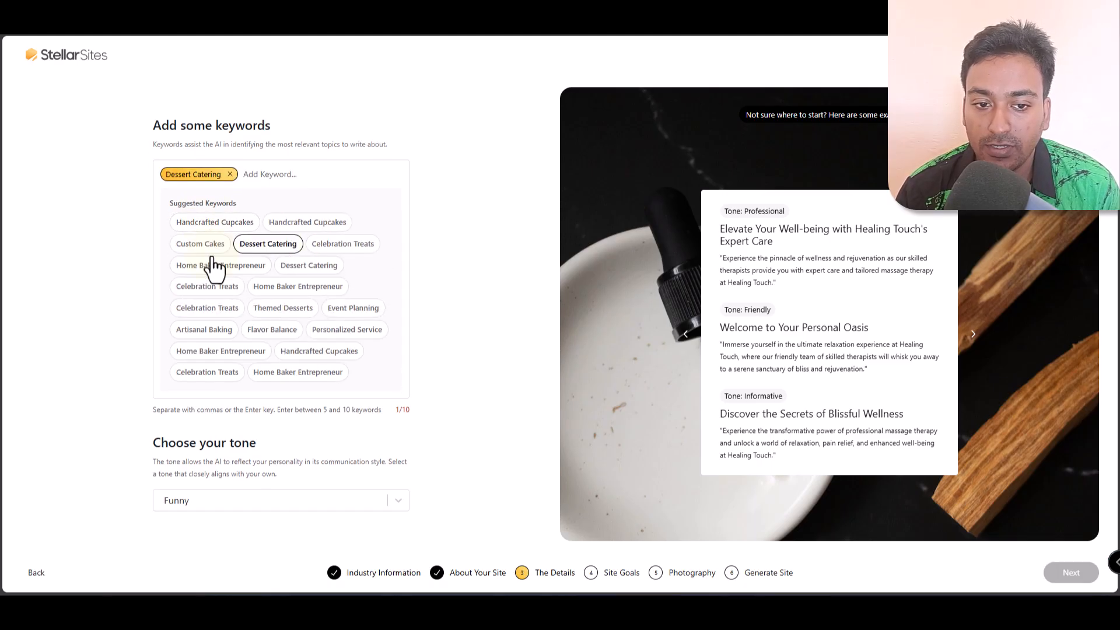
click(282, 308)
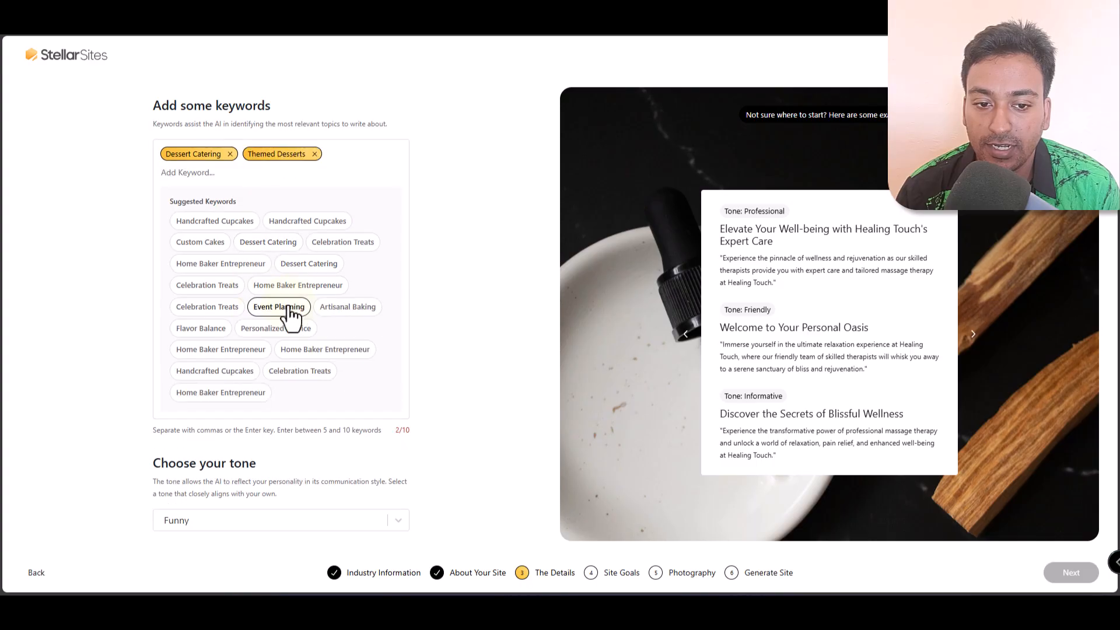
click(216, 310)
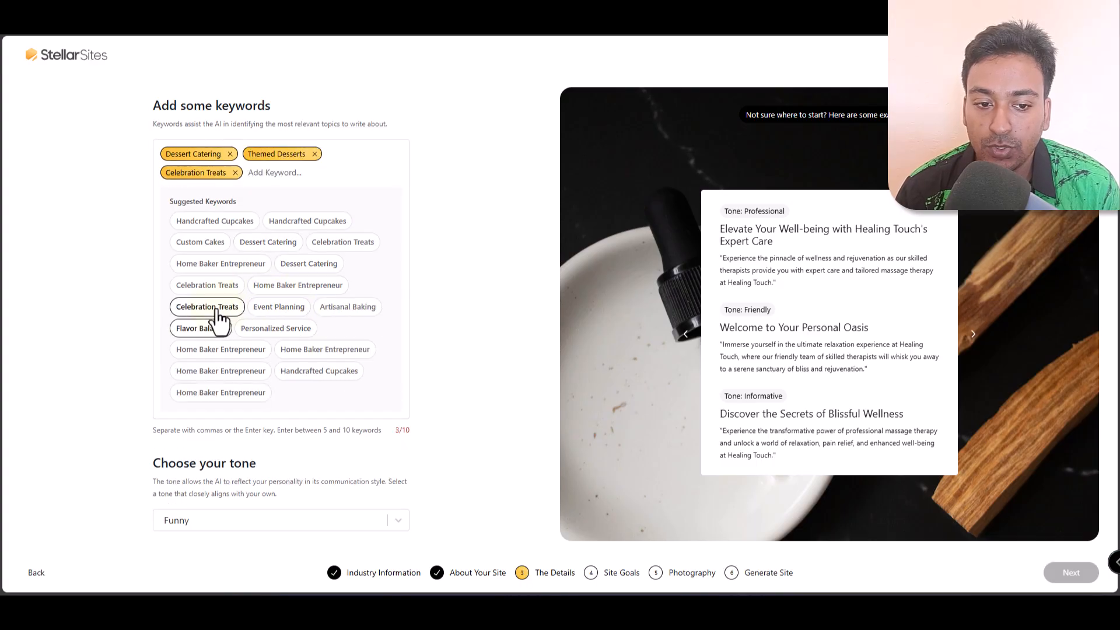
click(295, 353)
Add the custom keyword "cupcake" to the keyword list
click(289, 177)
text(cup)
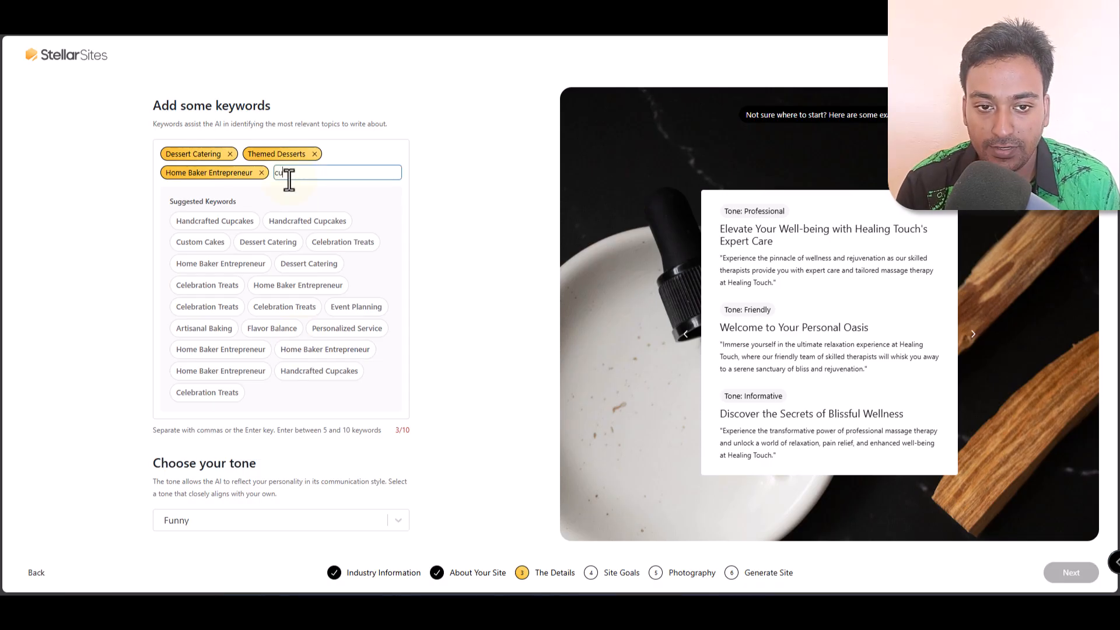
text(cake)
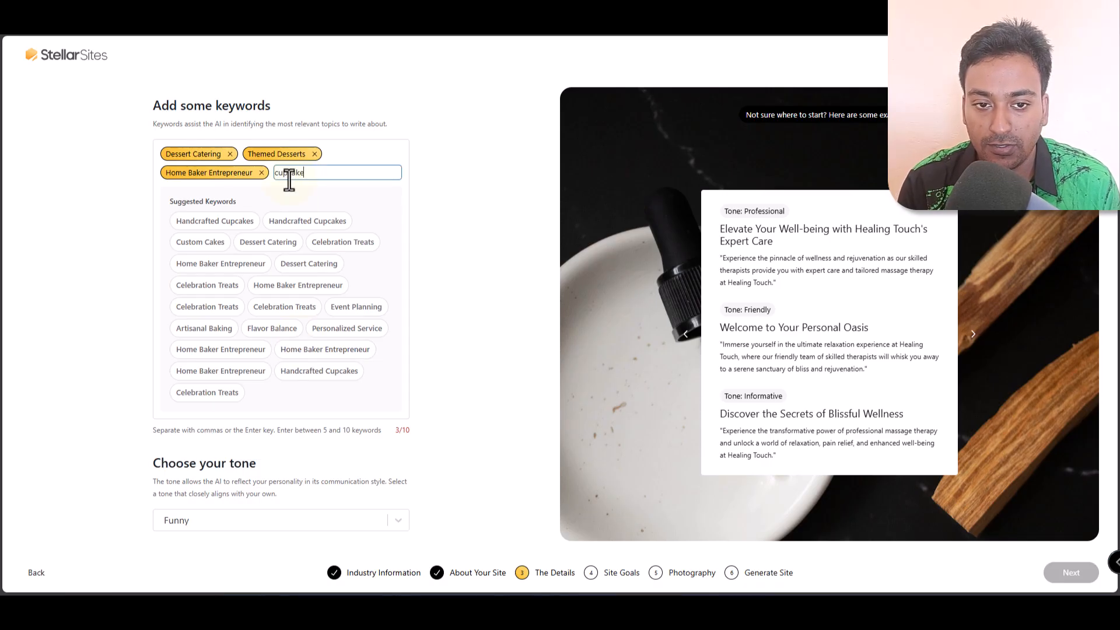
key(Return)
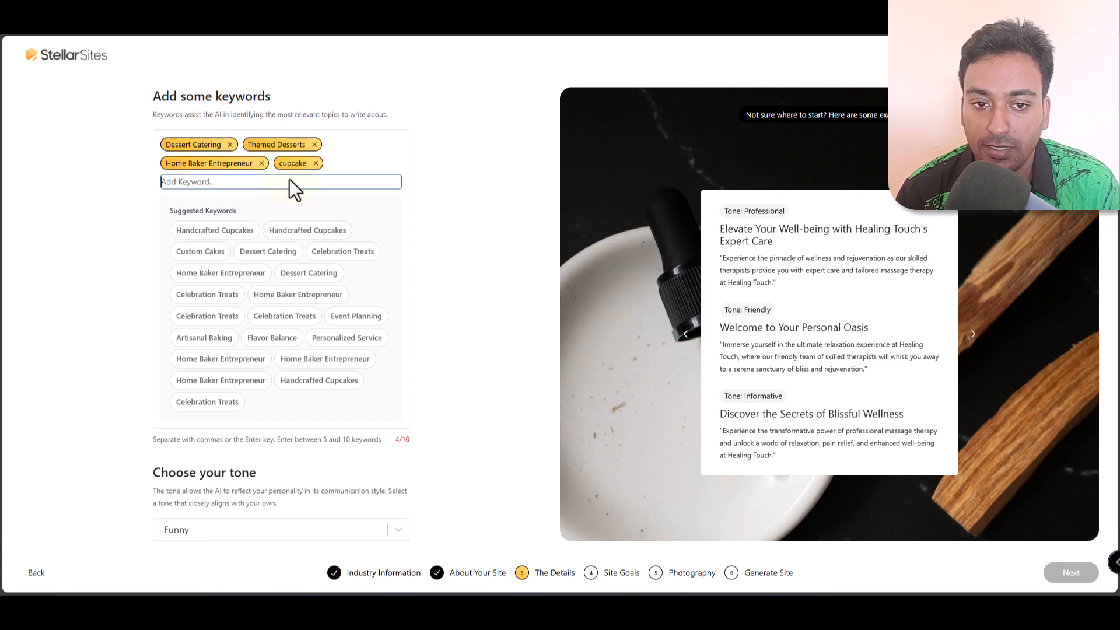
Add the suggested keywords Handcrafted Cupcakes and Custom Cakes and the custom keyword "cupcake" to the keyword list
click(406, 456)
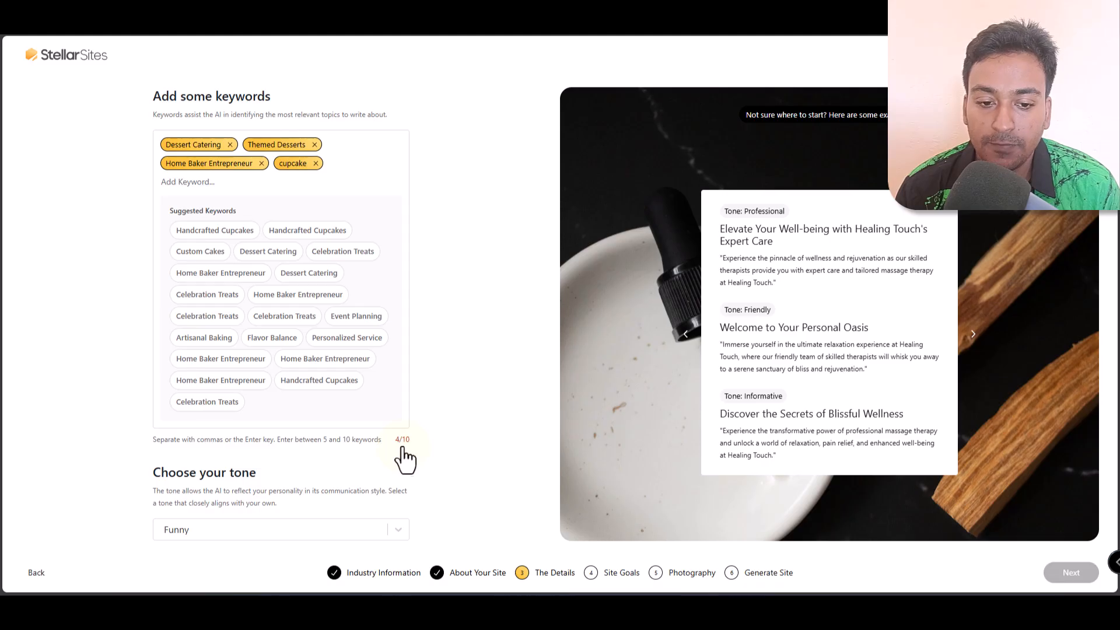
click(228, 233)
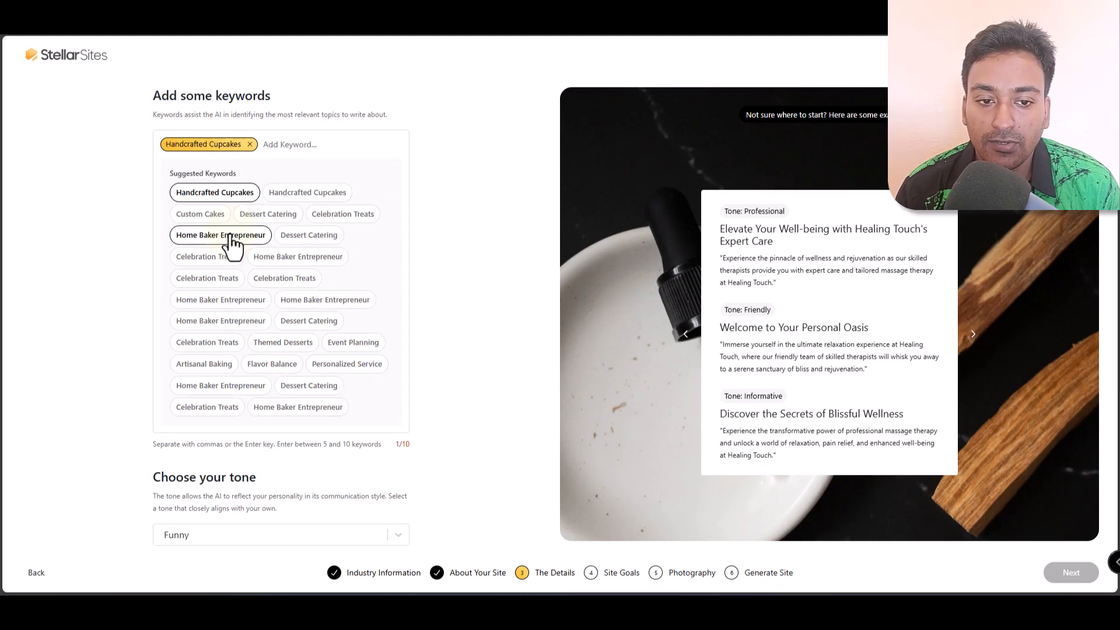
click(198, 214)
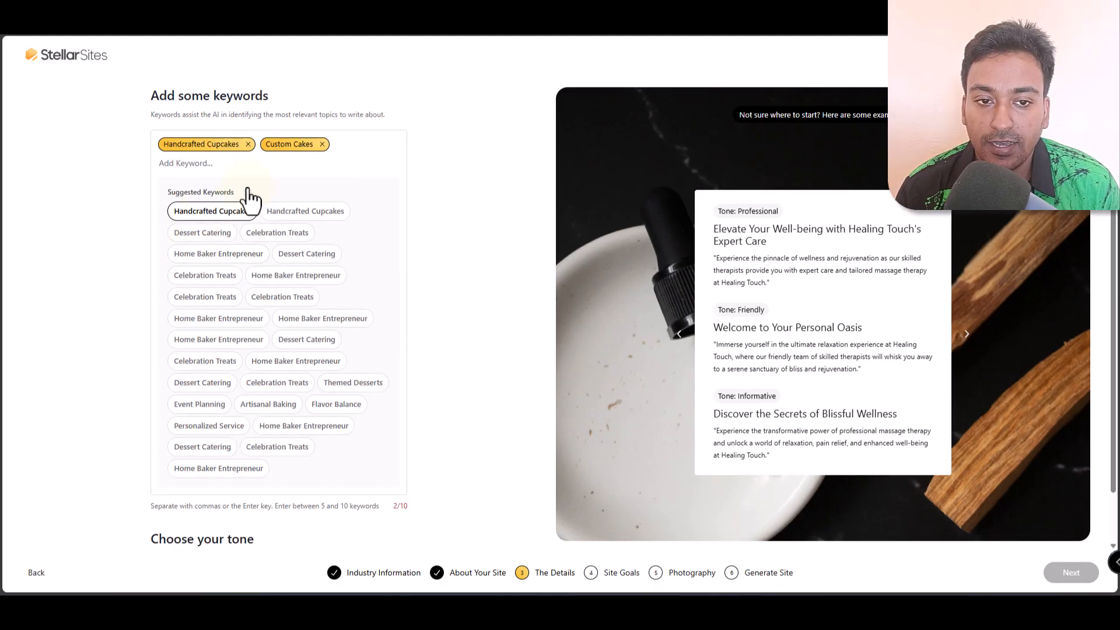
click(283, 168)
text(cupcake)
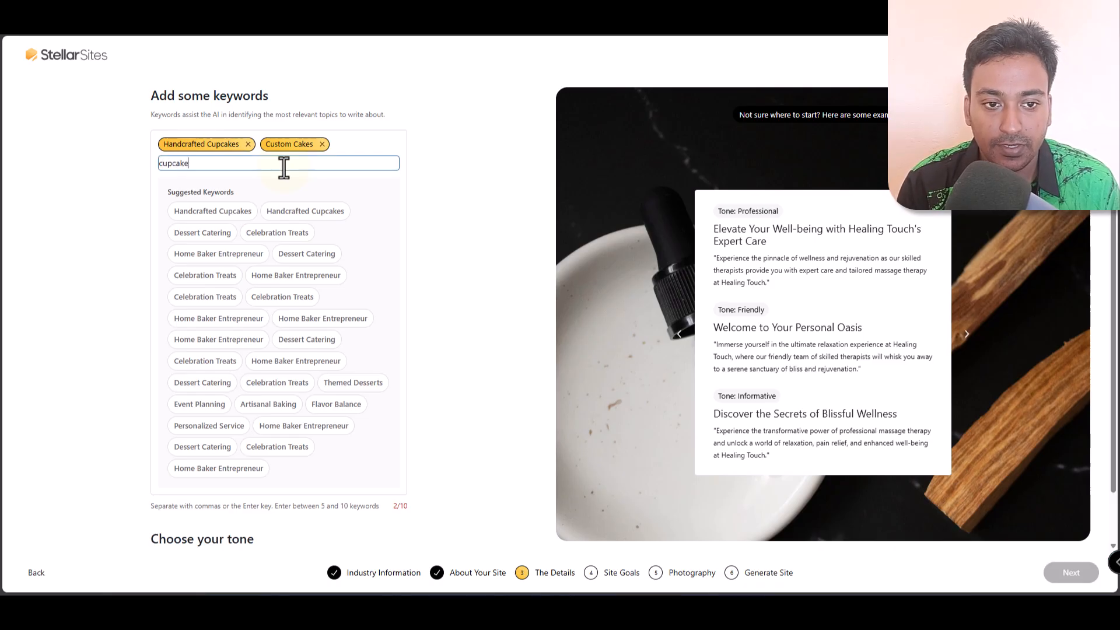
key(Return)
Look through the available writing tones and set the site's tone to Friendly
click(424, 360)
scroll(424, 362, down, 1)
click(212, 550)
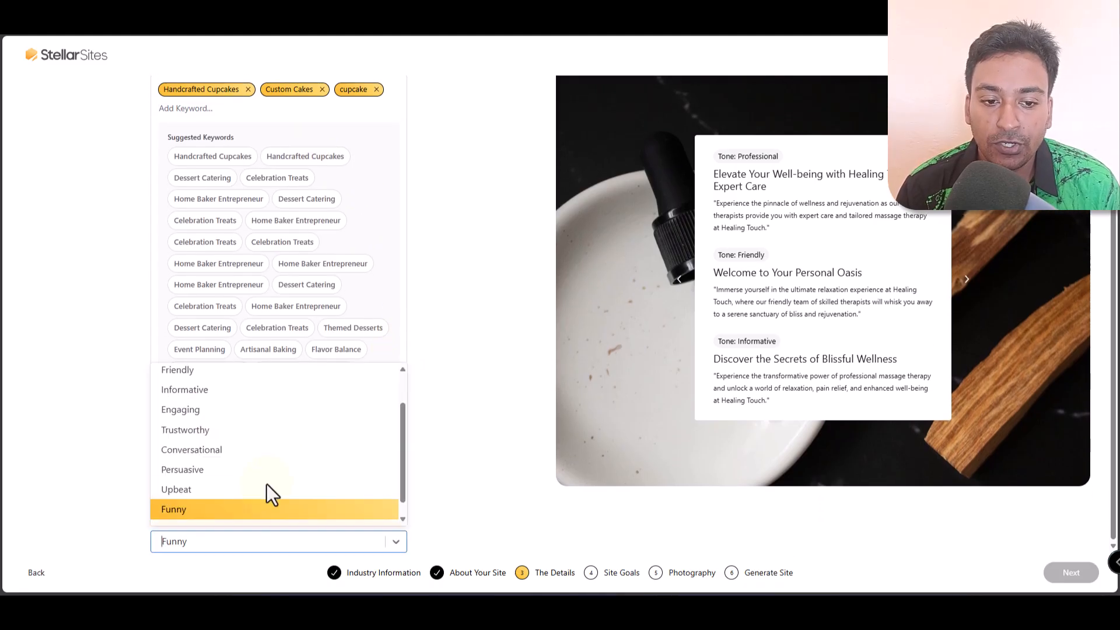
scroll(290, 455, up, 1)
scroll(290, 455, down, 1)
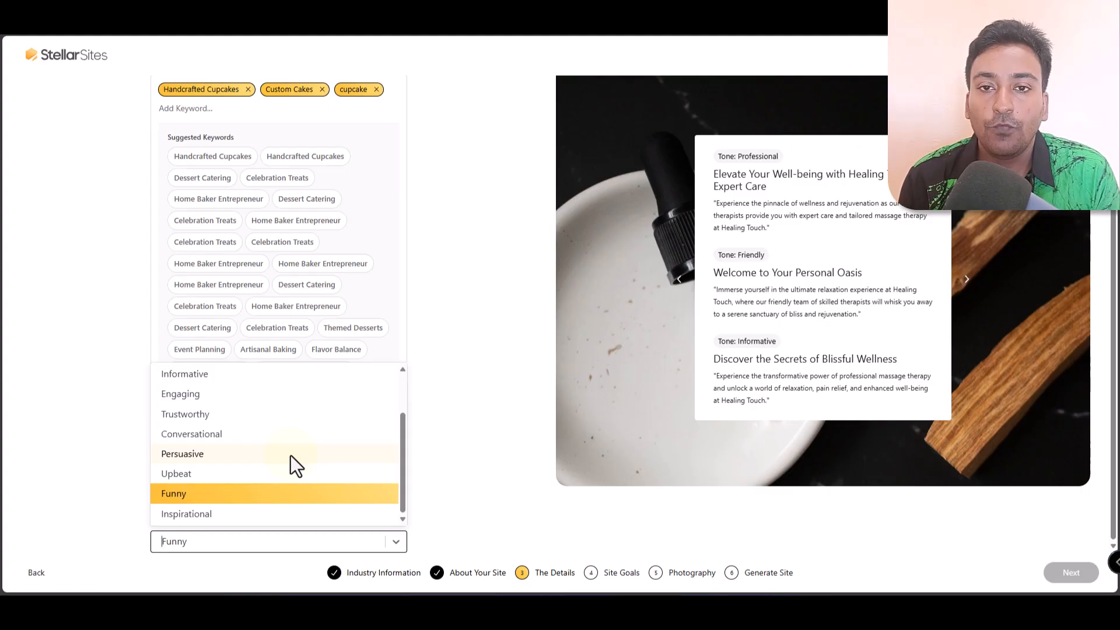
click(290, 455)
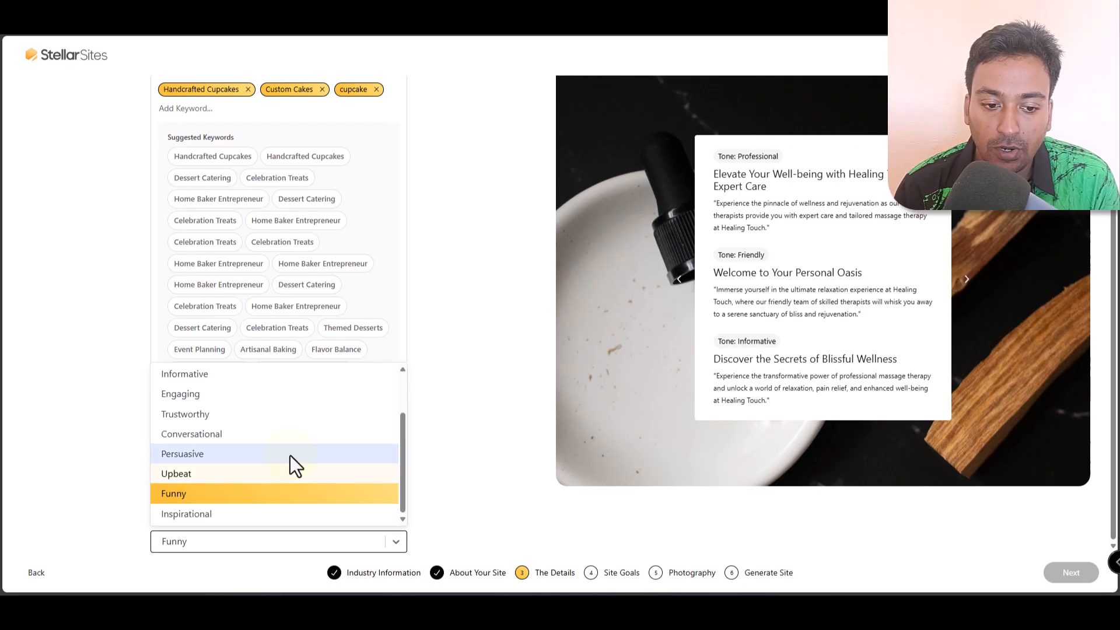
scroll(205, 471, up, 1)
scroll(205, 471, up, 1)
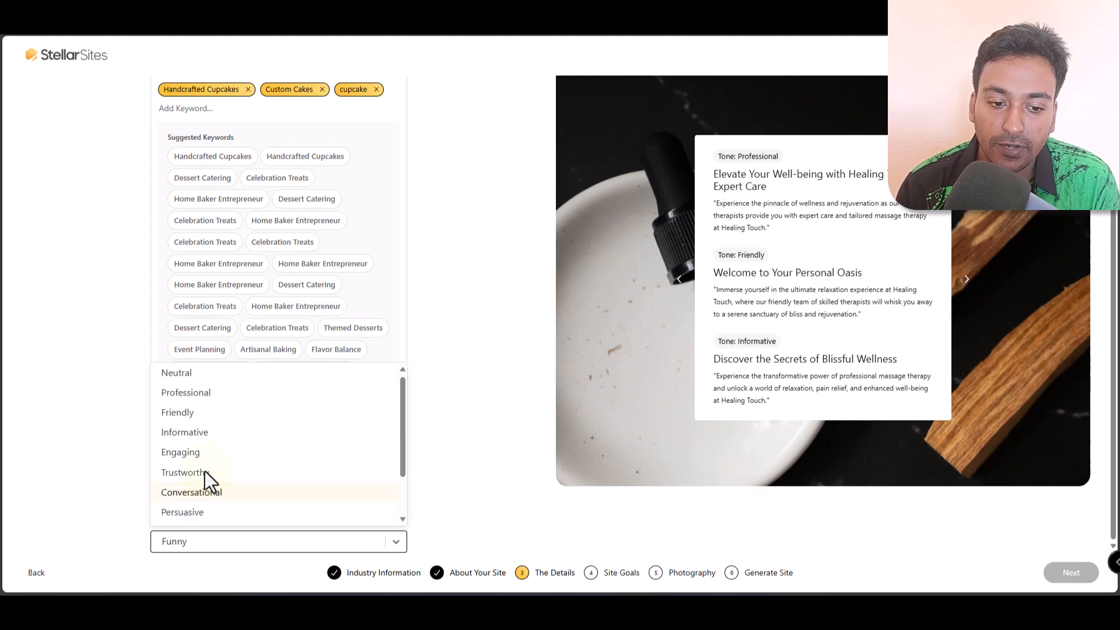
click(189, 416)
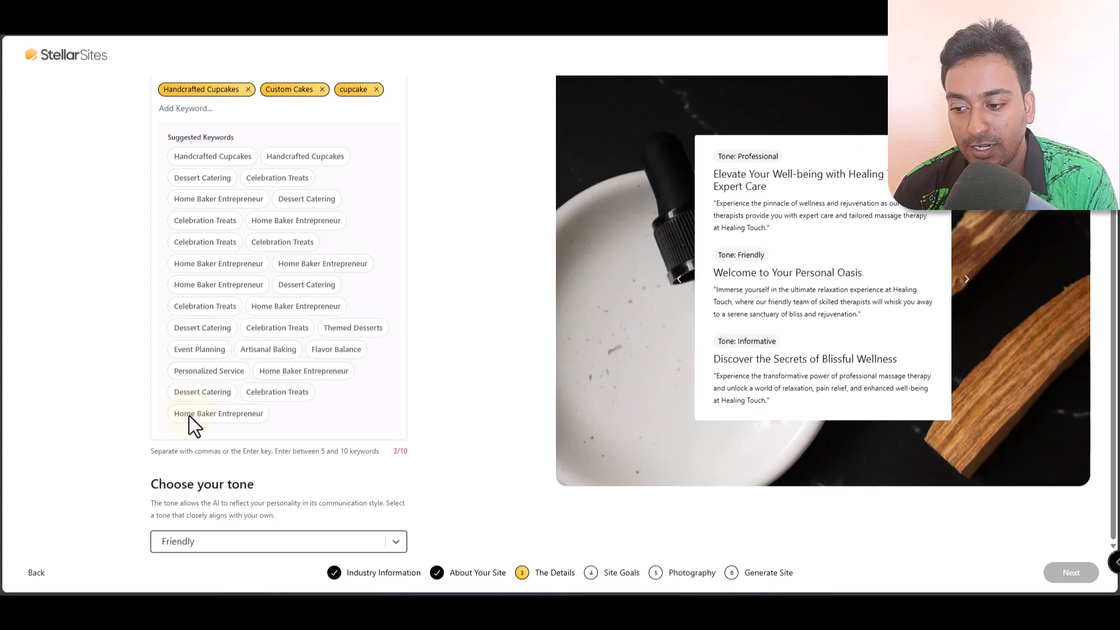
Complete the keyword list with Dessert Catering, Themed Desserts, Home Baker Entrepreneur, cupcake and Handcrafted Cupcakes, and continue to the site goals
click(201, 178)
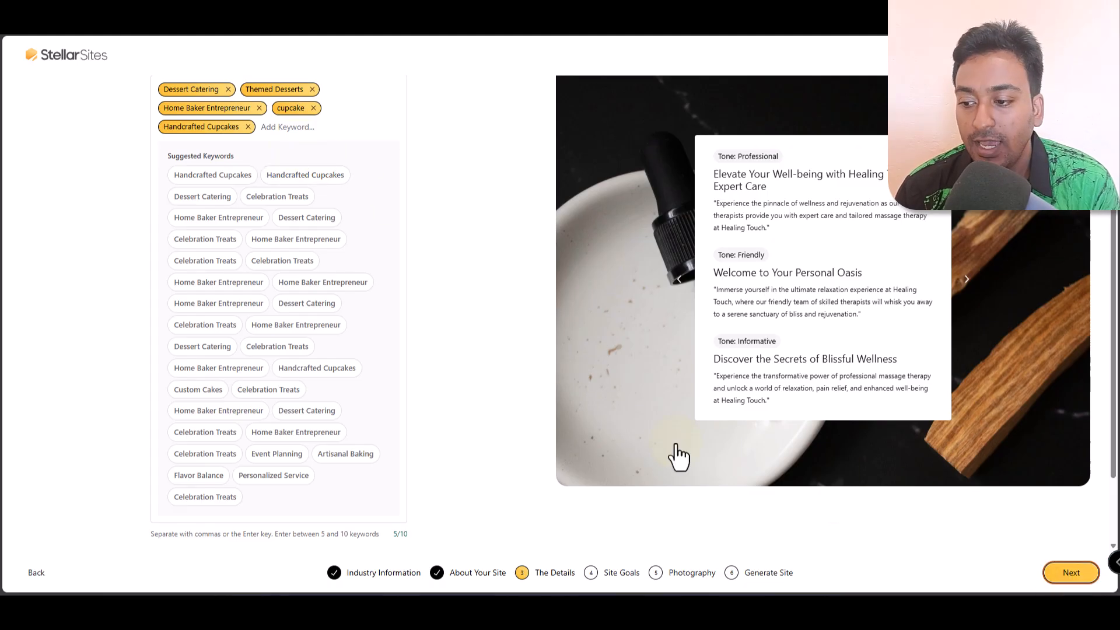
scroll(498, 384, up, 1)
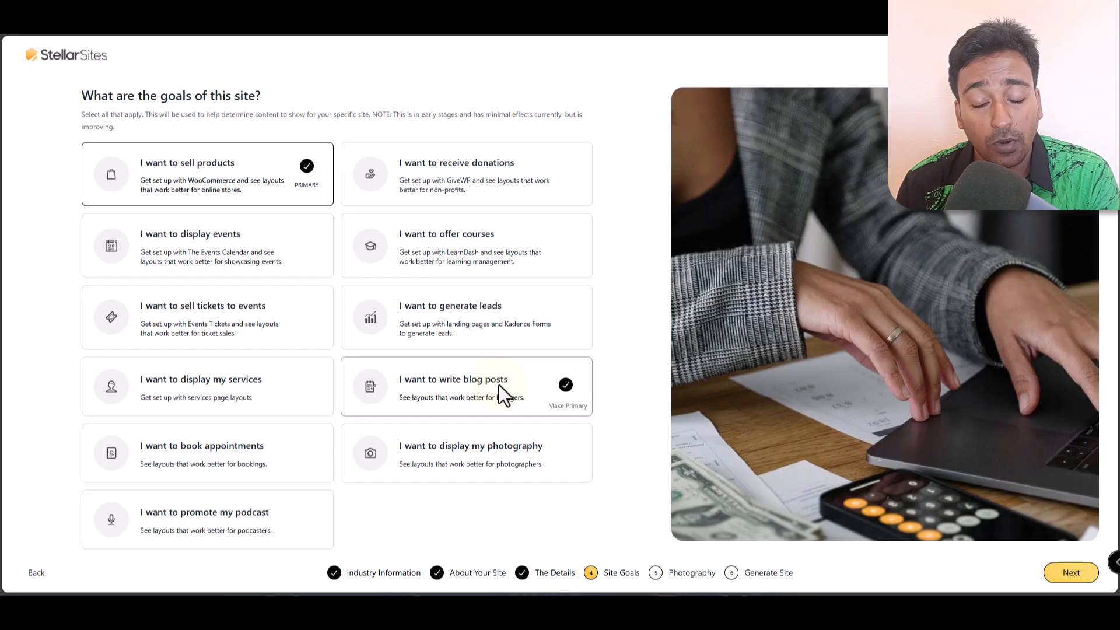
Clear the preselected site goals, choose selling products and writing blog posts, and continue to the photography selection
click(500, 398)
click(228, 194)
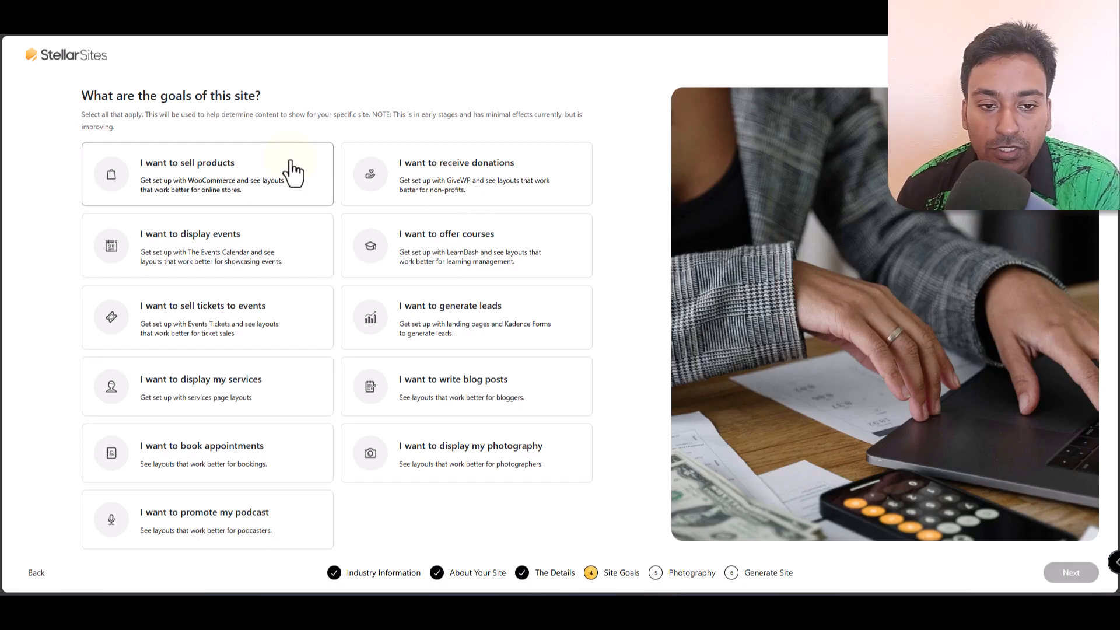
click(261, 174)
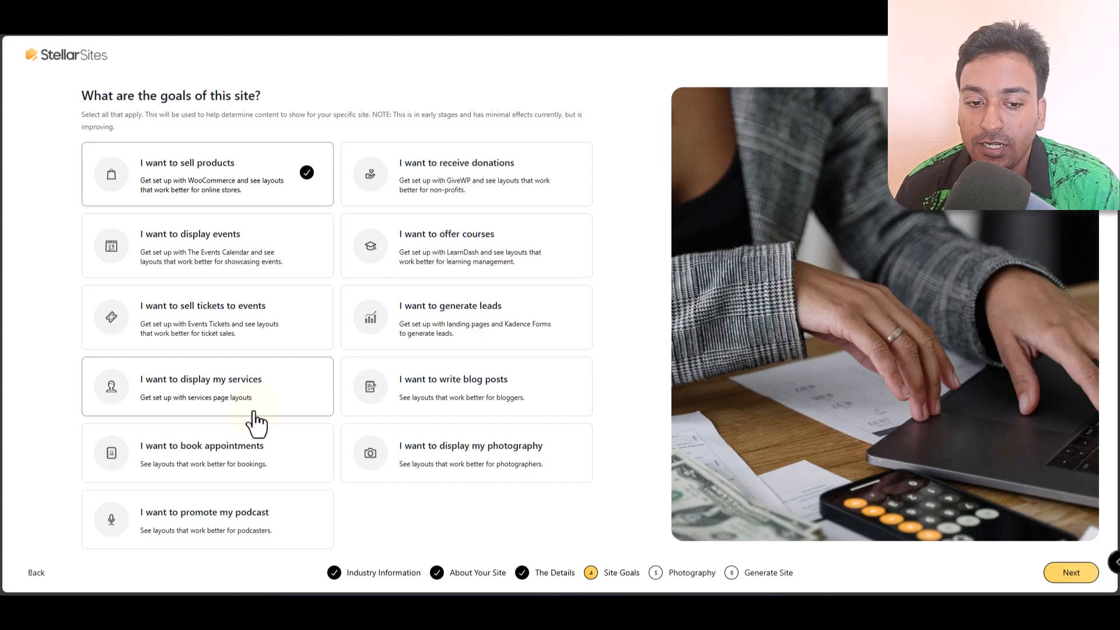
click(511, 401)
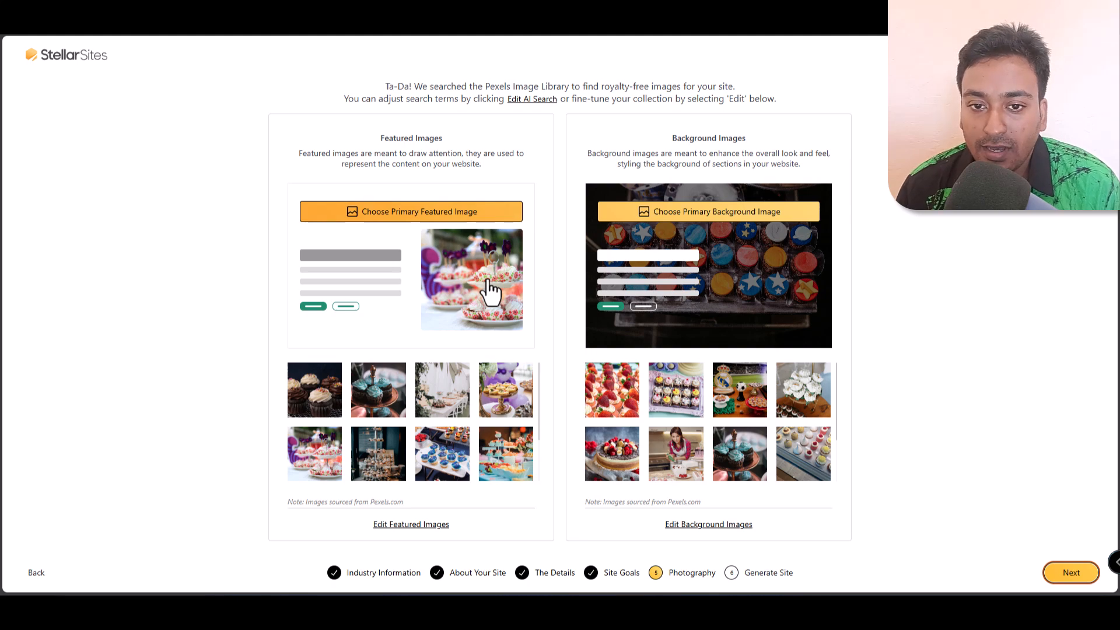
Set the primary featured image to the photo of cupcakes with chocolate and white frosting on a plate
click(465, 219)
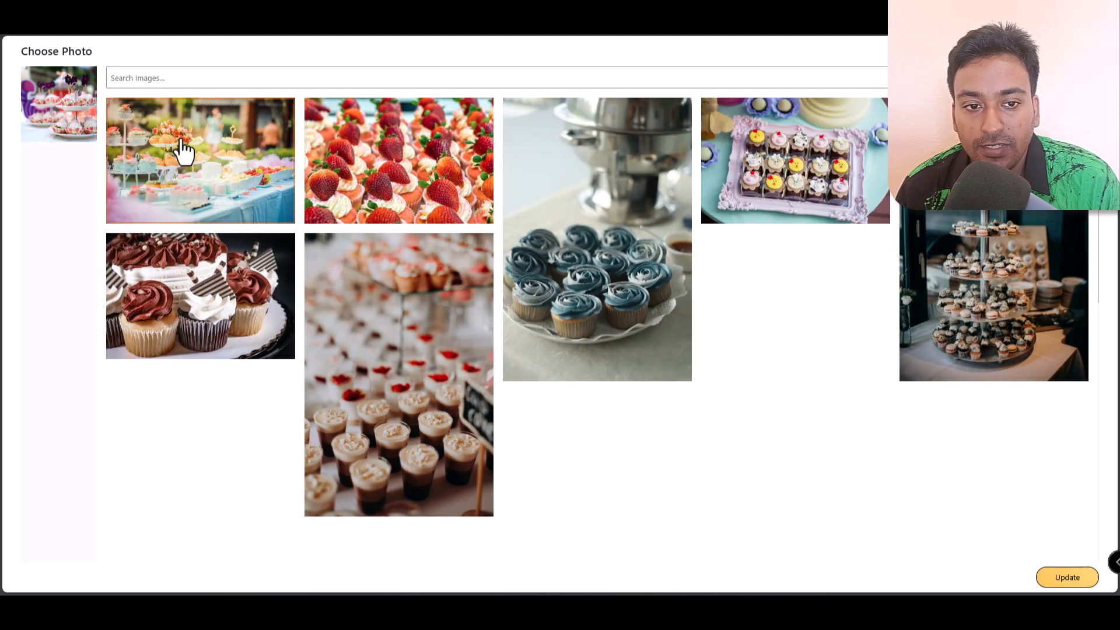
click(181, 312)
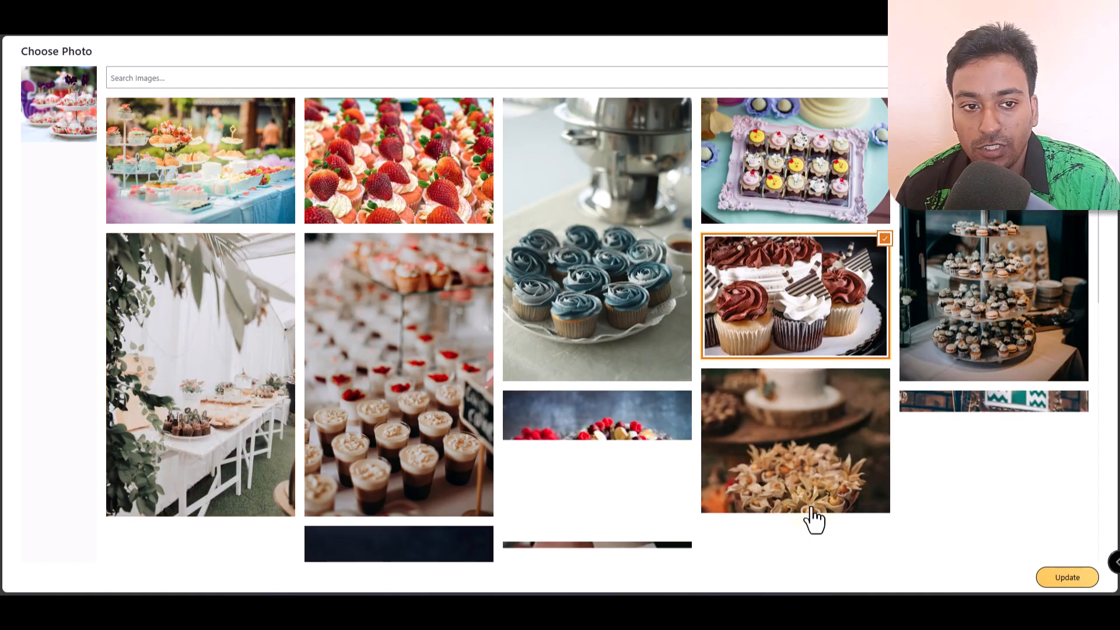
click(1053, 581)
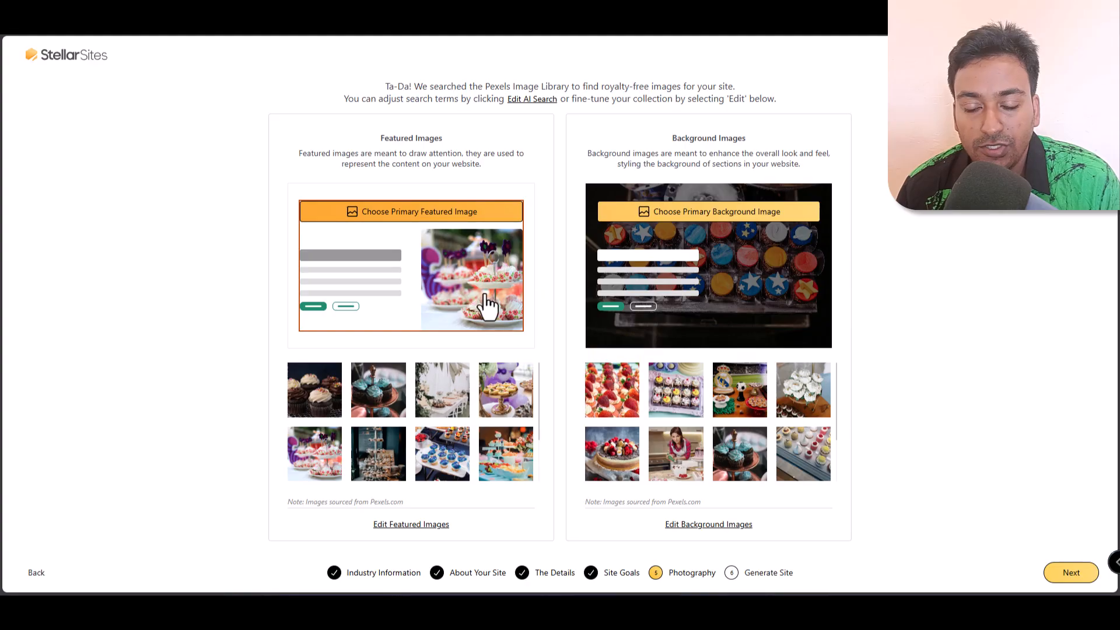
Replace the photo of pastries on a golden stand in the featured image collection with the blue-frosted cupcakes photo
click(400, 528)
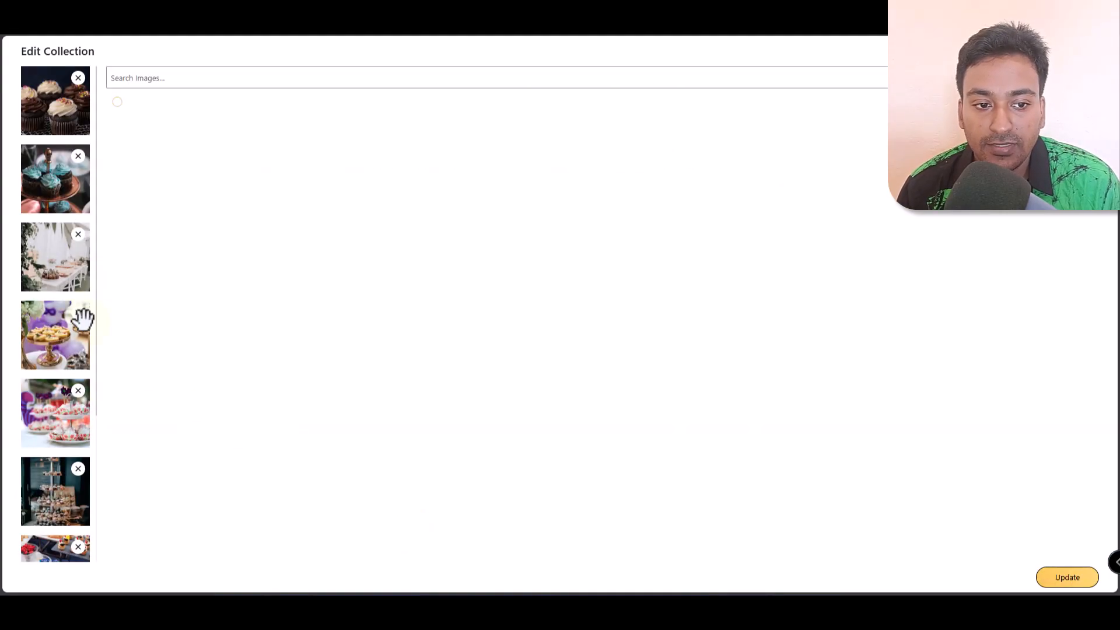
scroll(70, 312, down, 3)
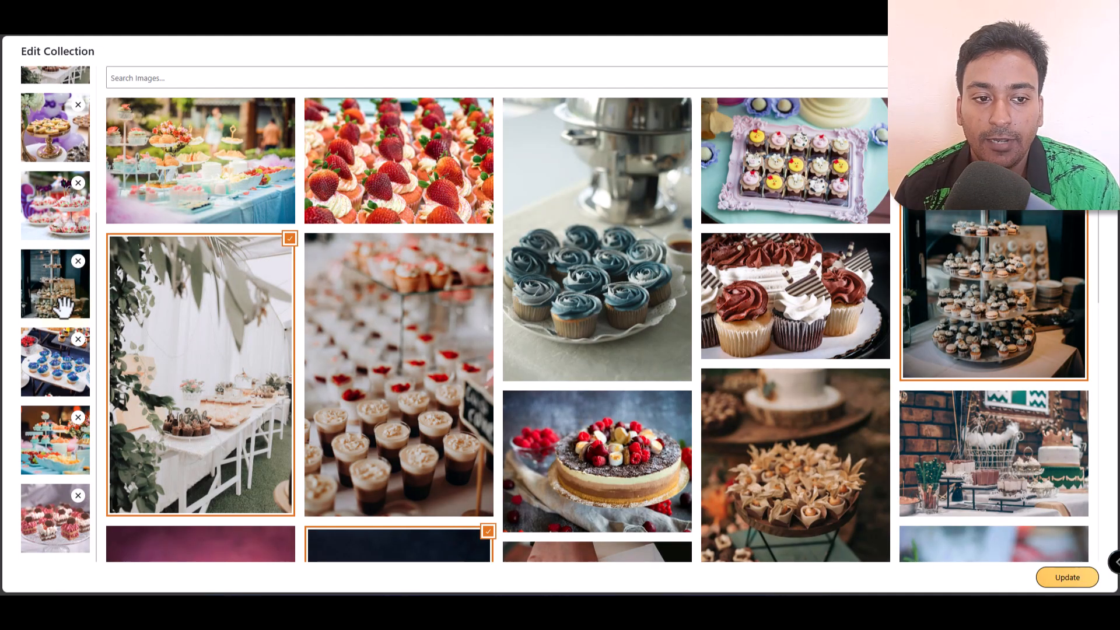
click(78, 106)
click(607, 268)
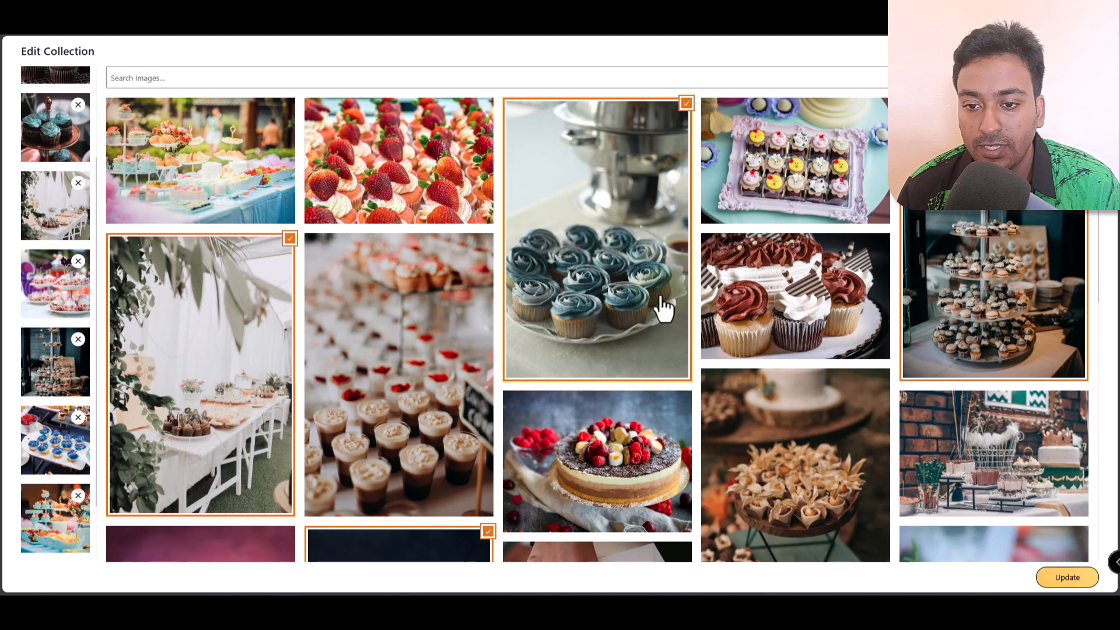
click(1073, 579)
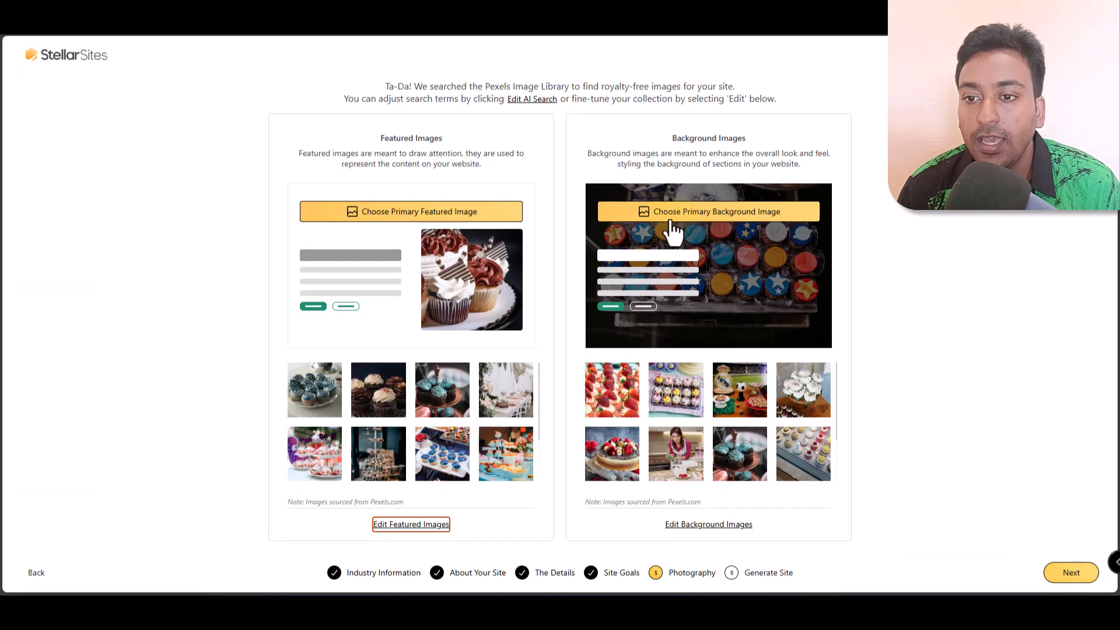
Review the photo choices for the primary background image, keep the current one, and look over the background collection
click(671, 220)
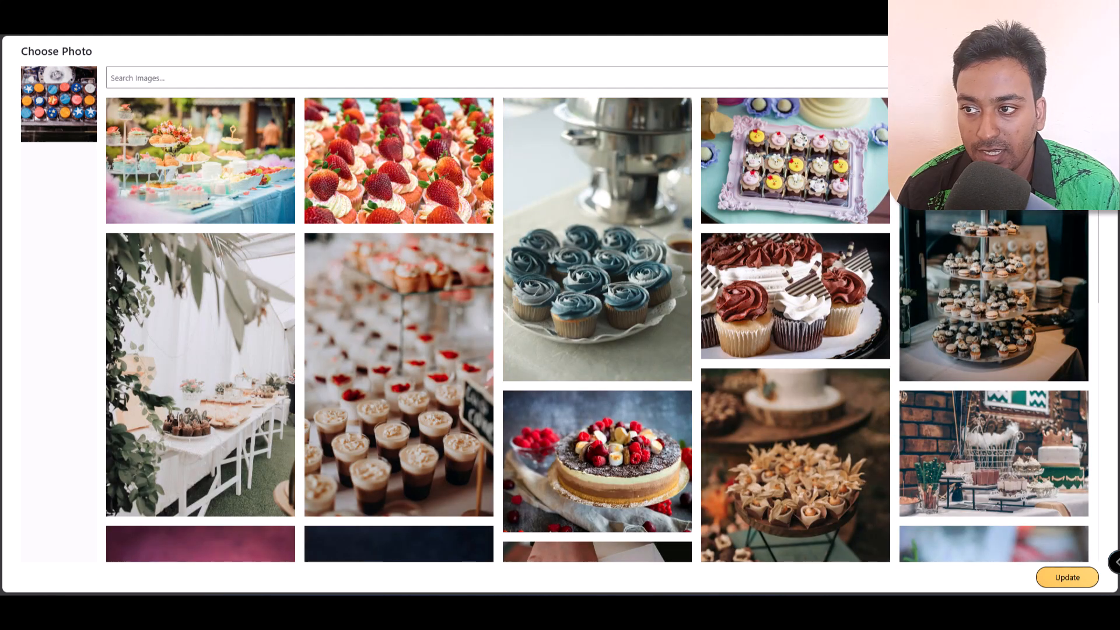
click(1067, 577)
scroll(709, 423, down, 3)
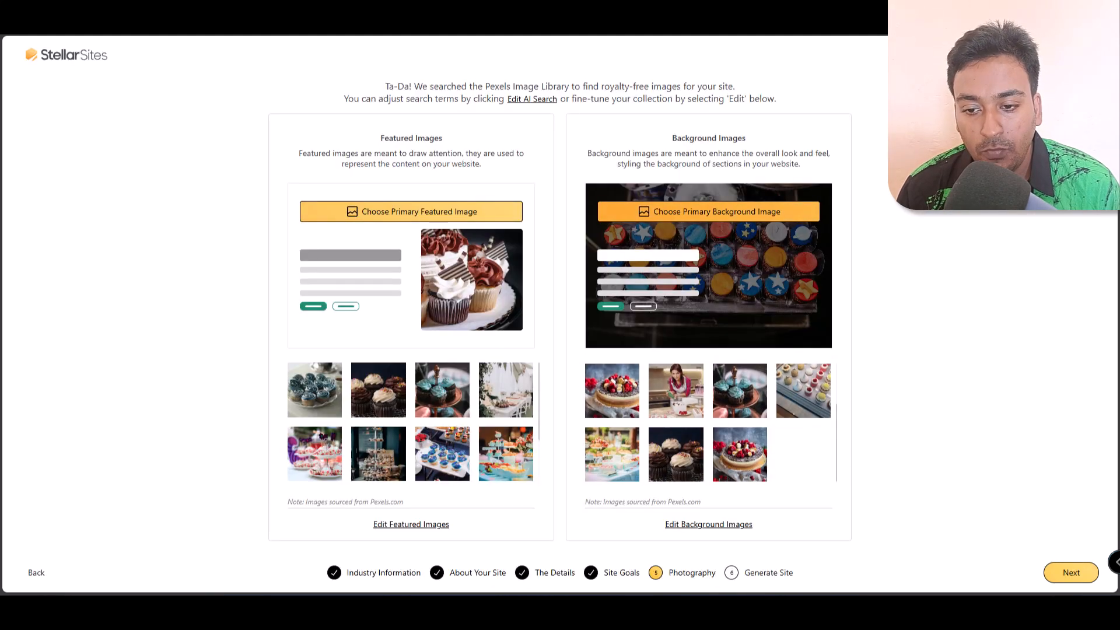
Accept the photography and generate the site previews using the prefilled email address
click(1063, 577)
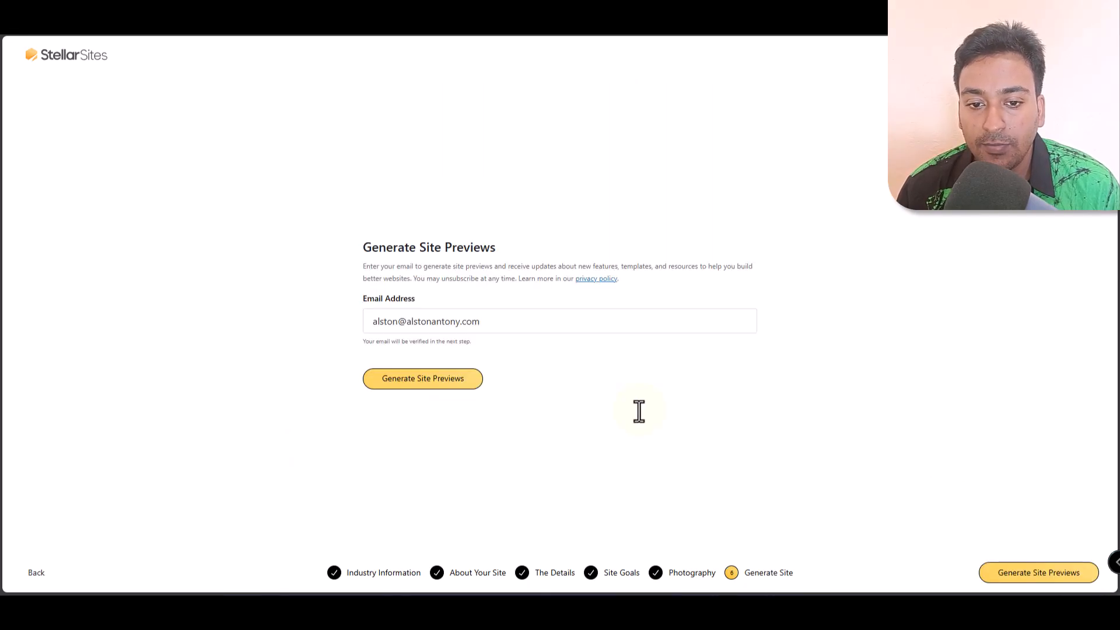
click(418, 381)
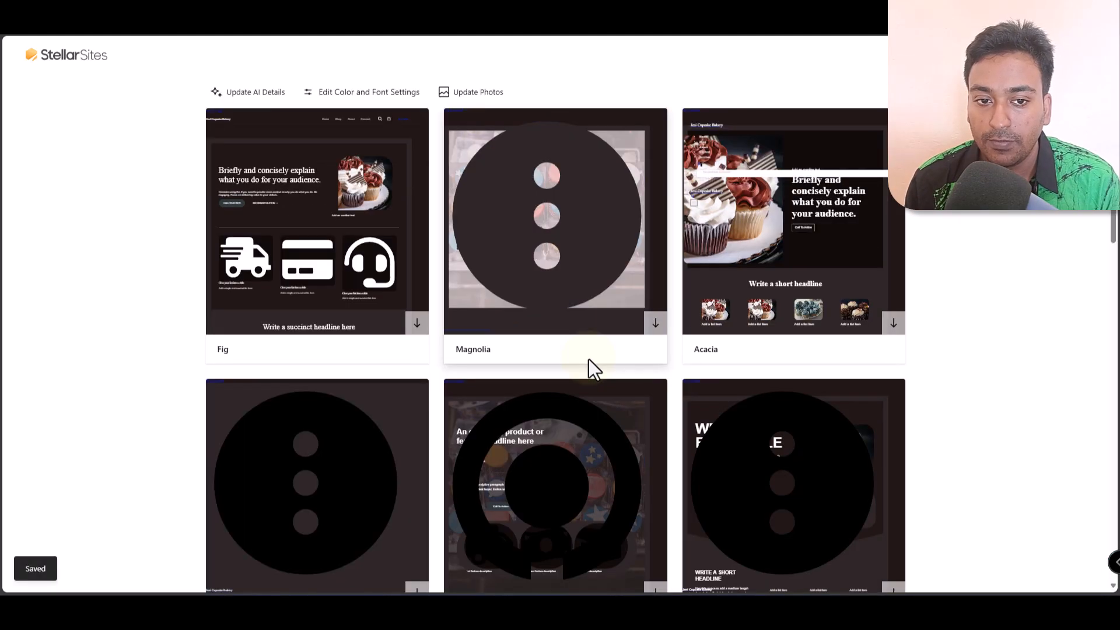
click(589, 360)
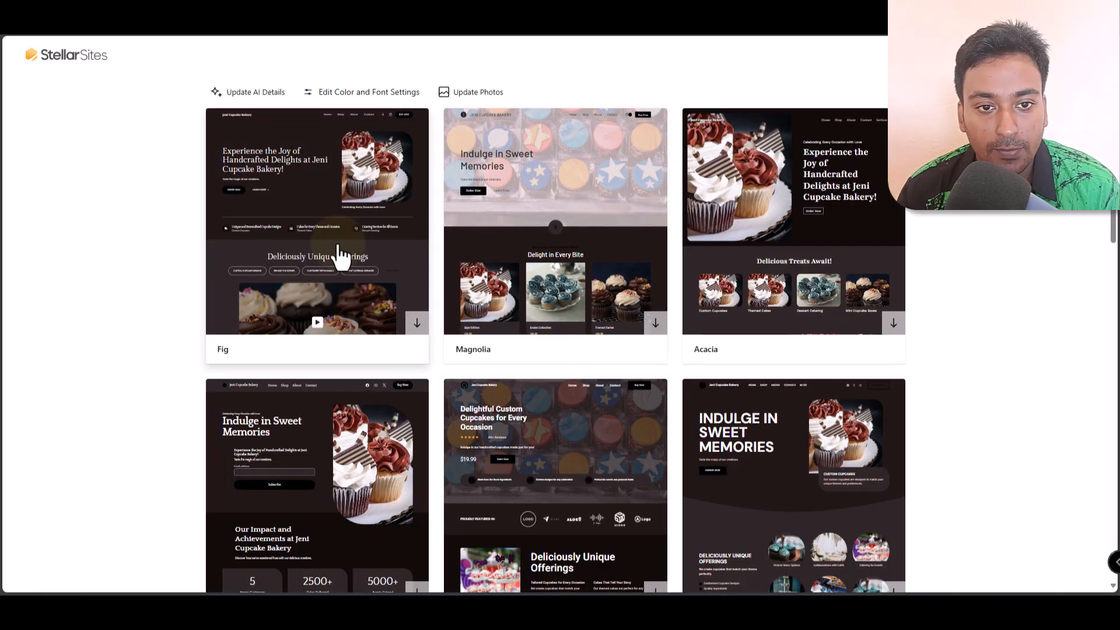
Look through all the generated site designs, from Fig down past Oakleaf, and return to the first ones
scroll(344, 263, down, 3)
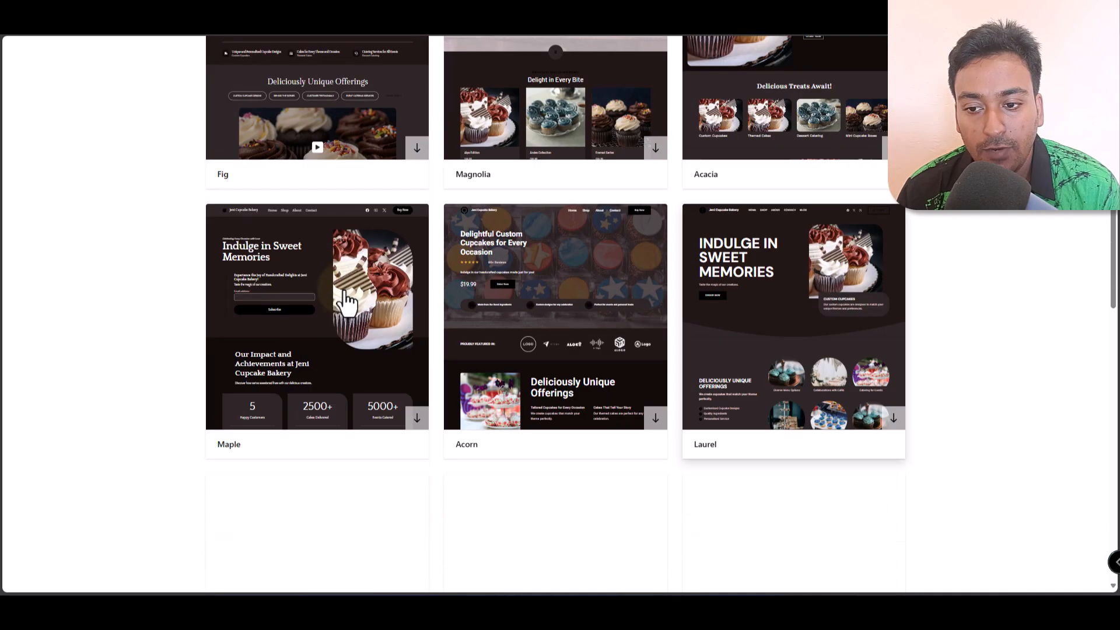
scroll(349, 330, down, 6)
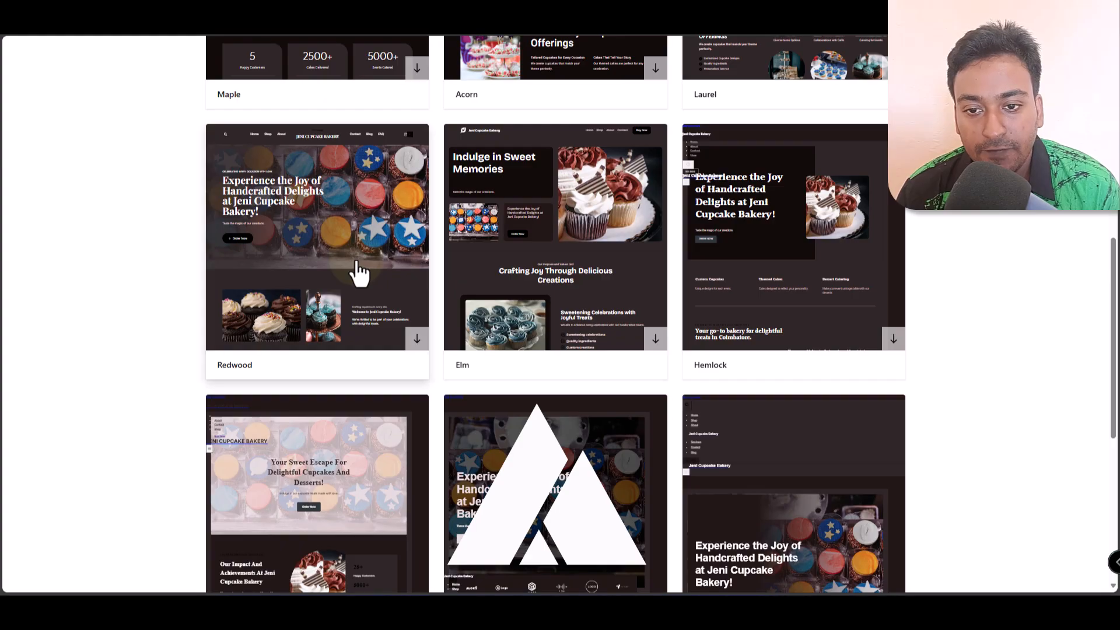
scroll(355, 286, down, 4)
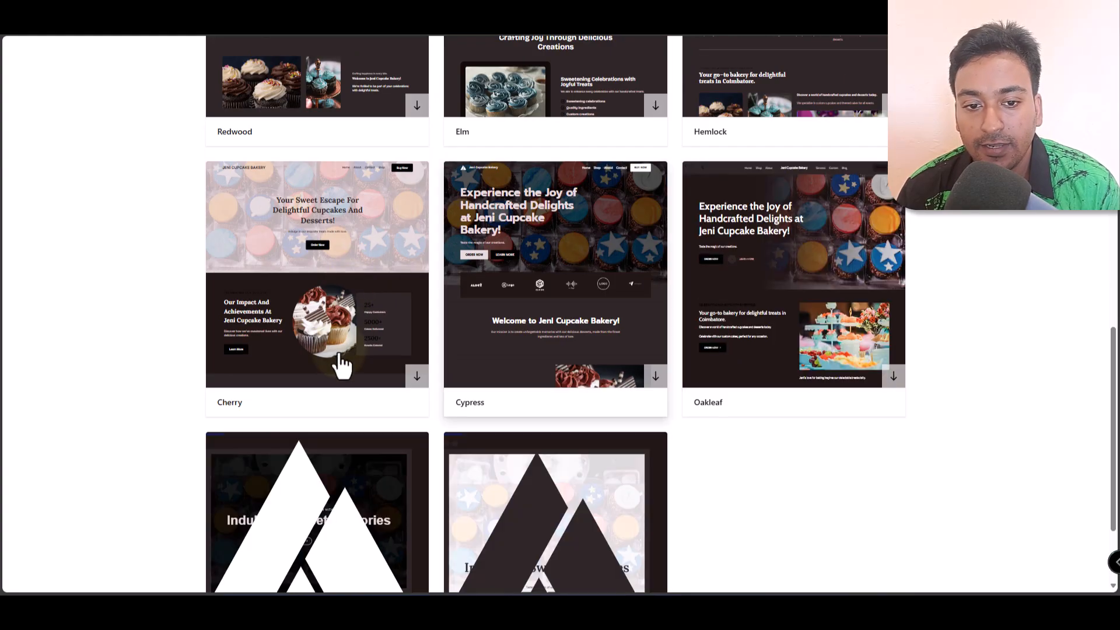
scroll(339, 365, down, 2)
scroll(858, 385, up, 4)
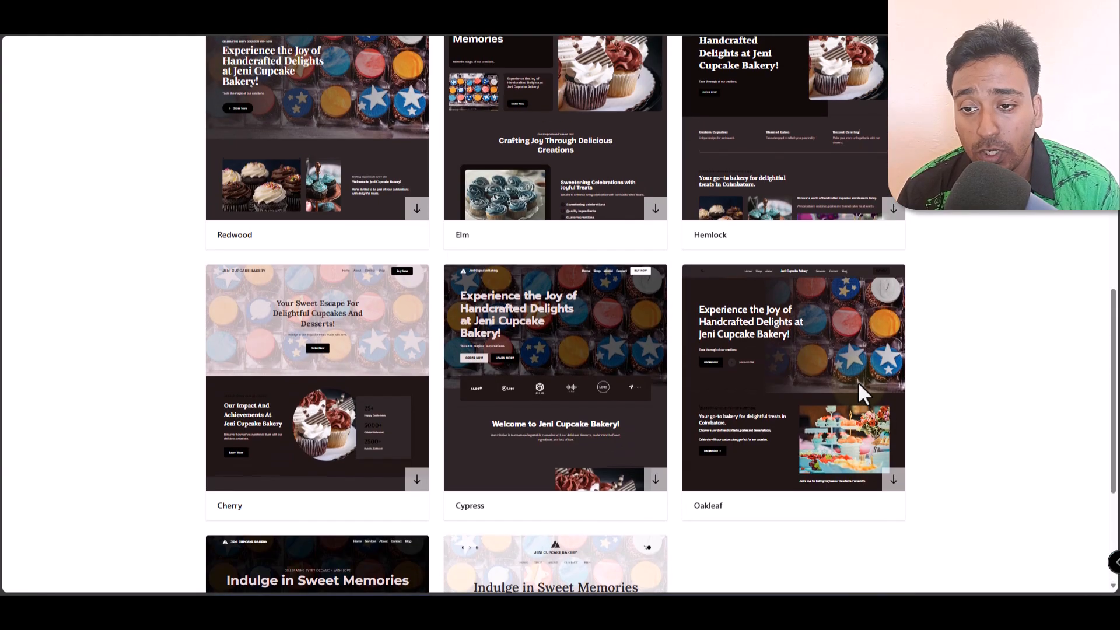
scroll(858, 380, up, 10)
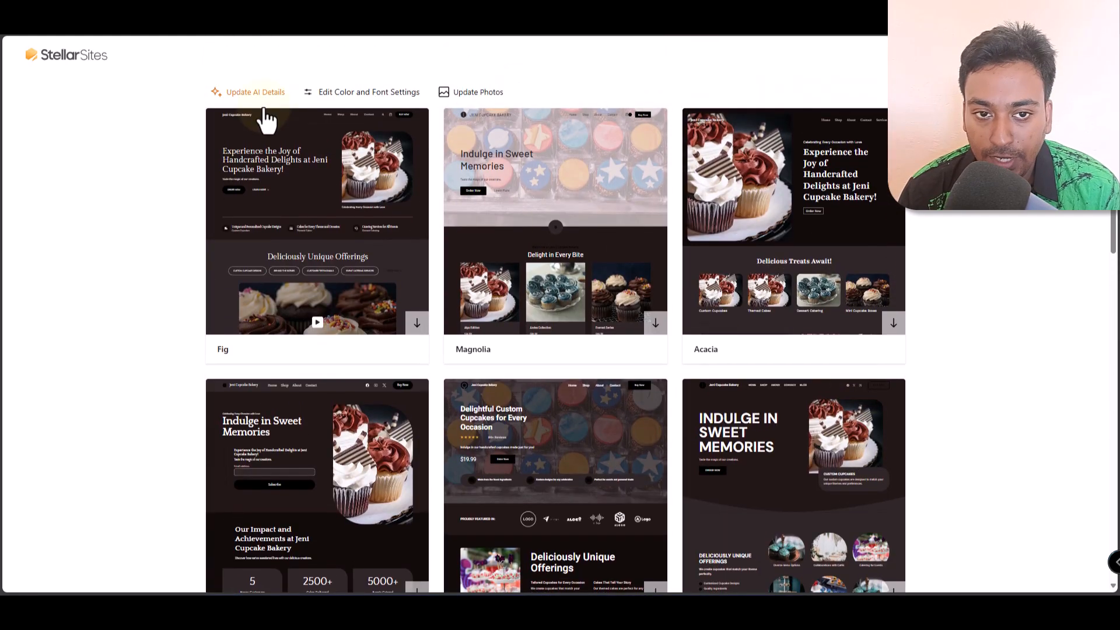
Reset the highlight color of the site designs to the default and review the available font pairs
click(341, 93)
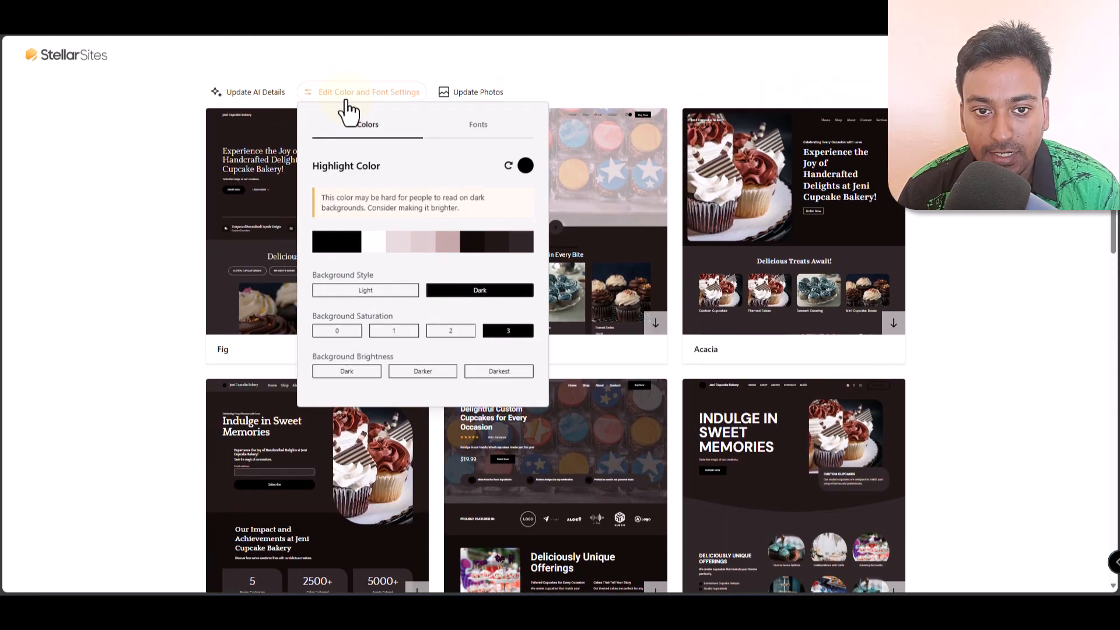
click(513, 169)
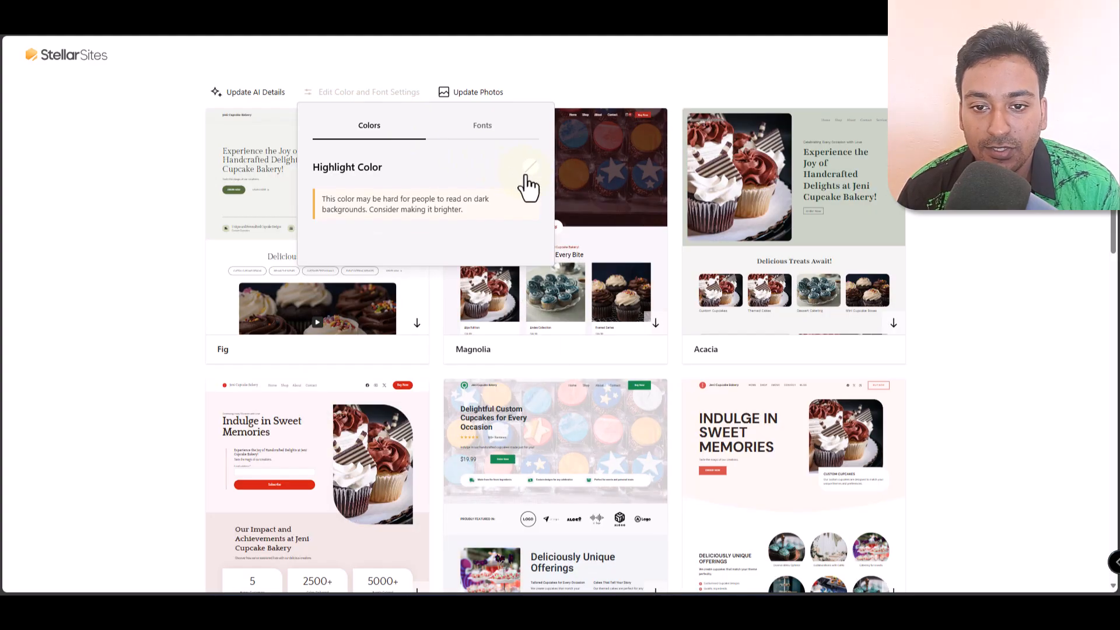
click(478, 143)
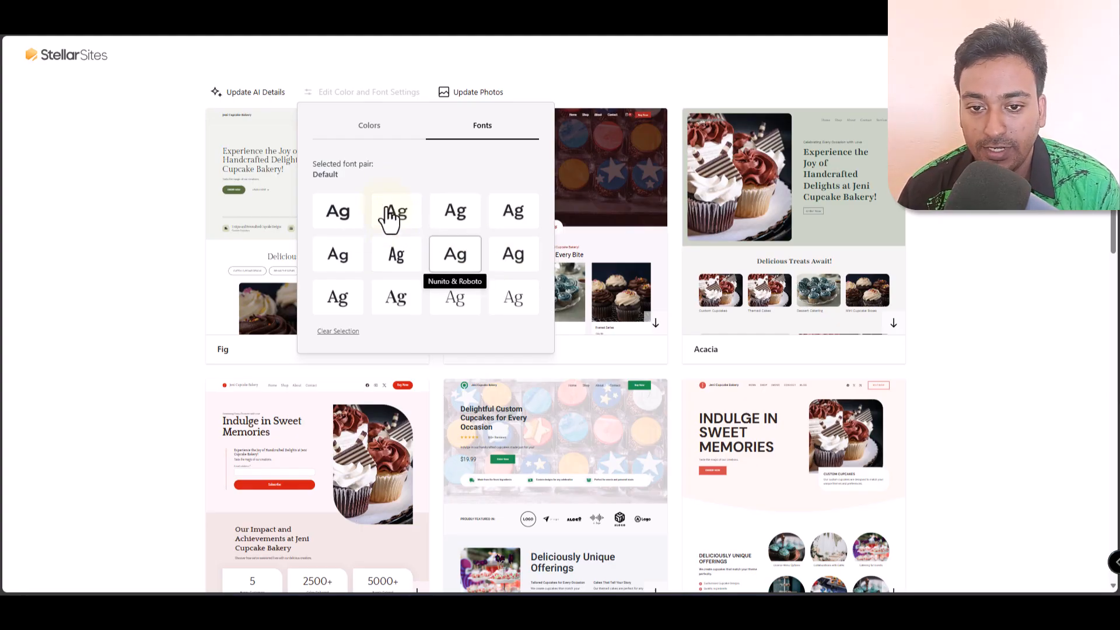
click(367, 135)
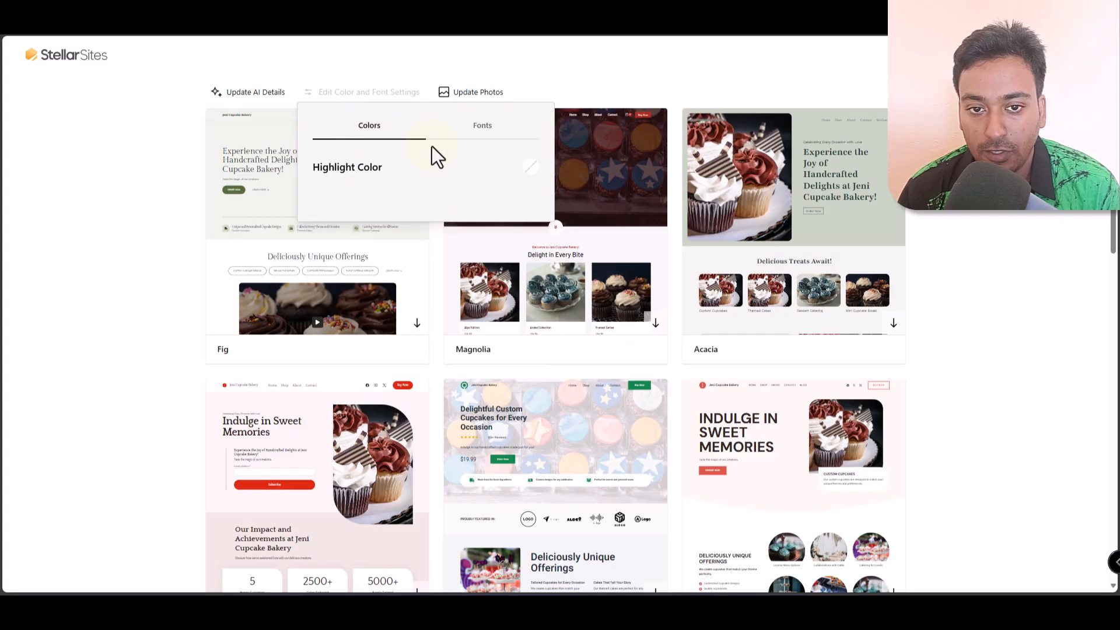
Set the highlight color of the site designs to bright red F10A0A and their background style to Light
click(531, 174)
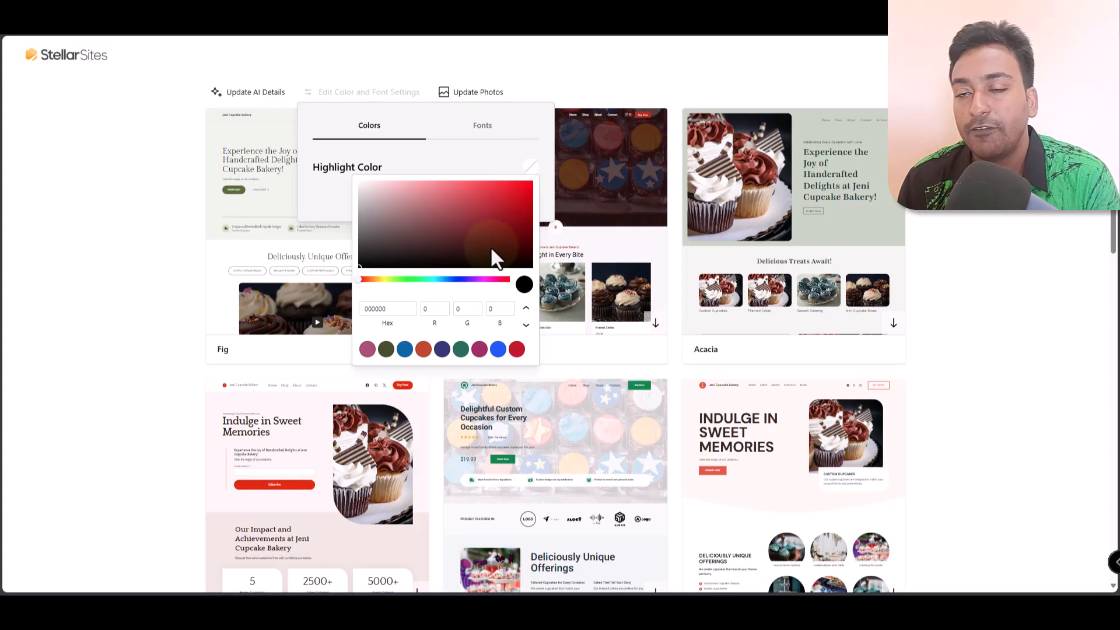
drag(490, 246, 526, 187)
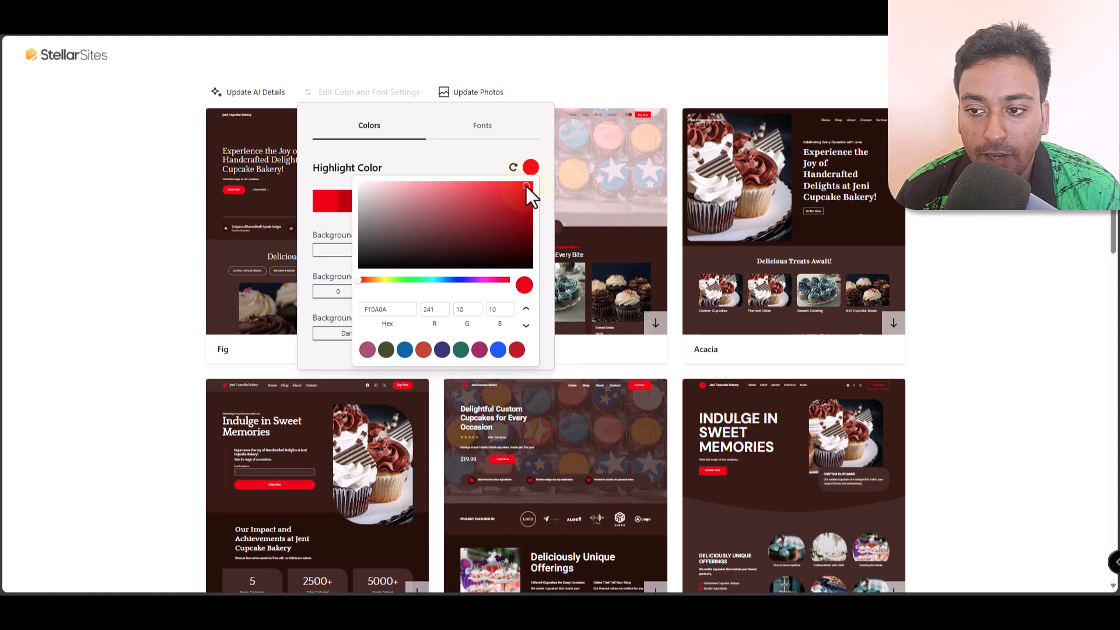
click(482, 165)
click(393, 250)
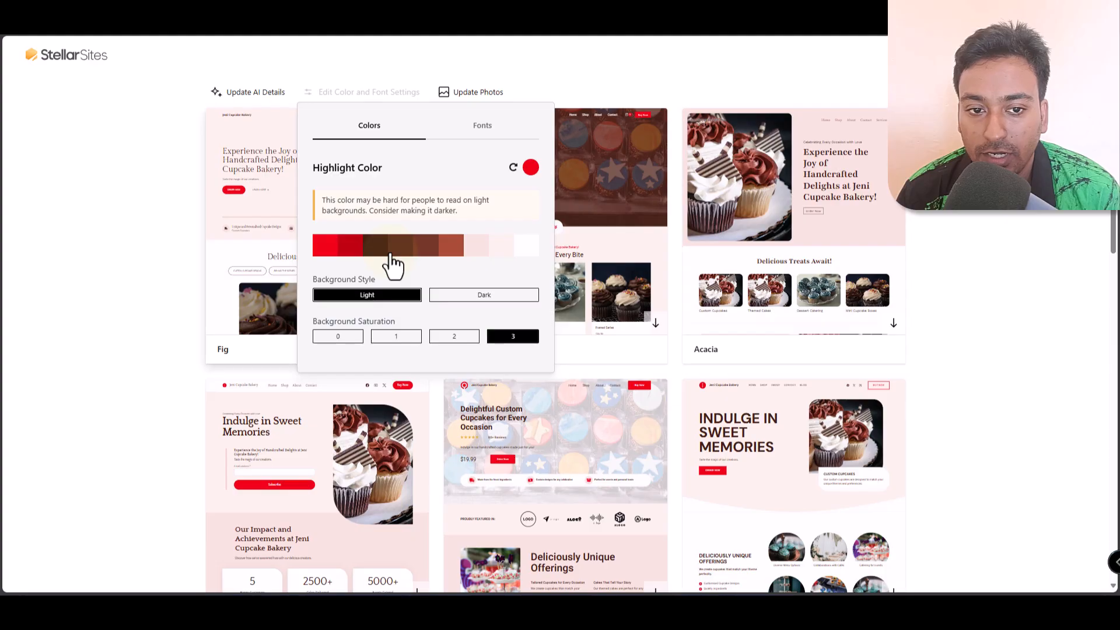
Set the background saturation to 1, compare the Dark background style, and keep the Light one
click(387, 339)
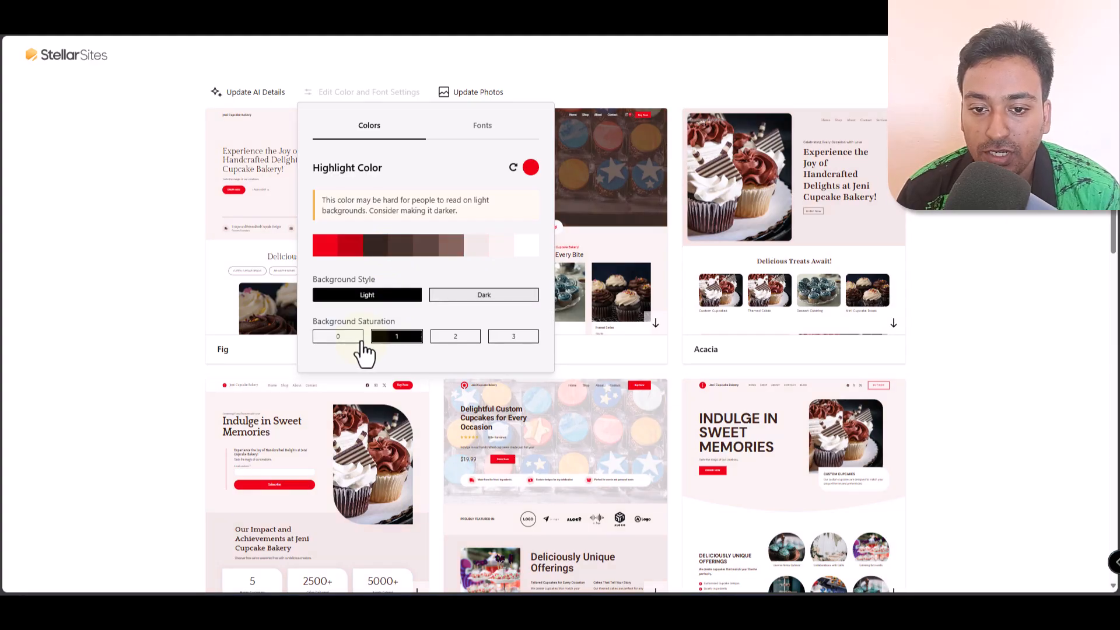
click(436, 296)
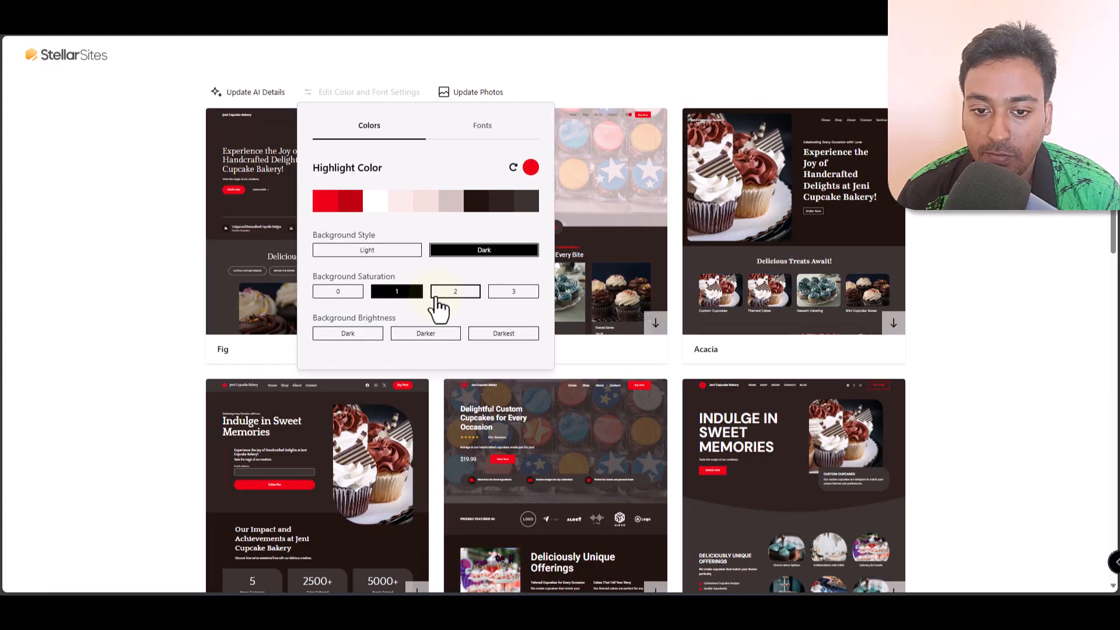
click(365, 251)
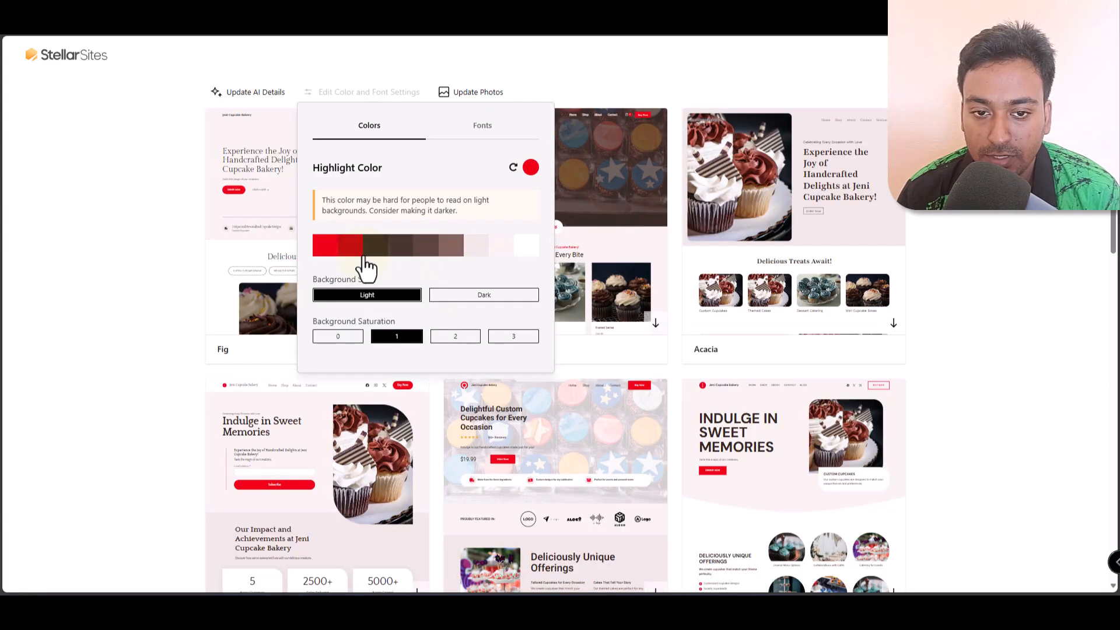
click(142, 230)
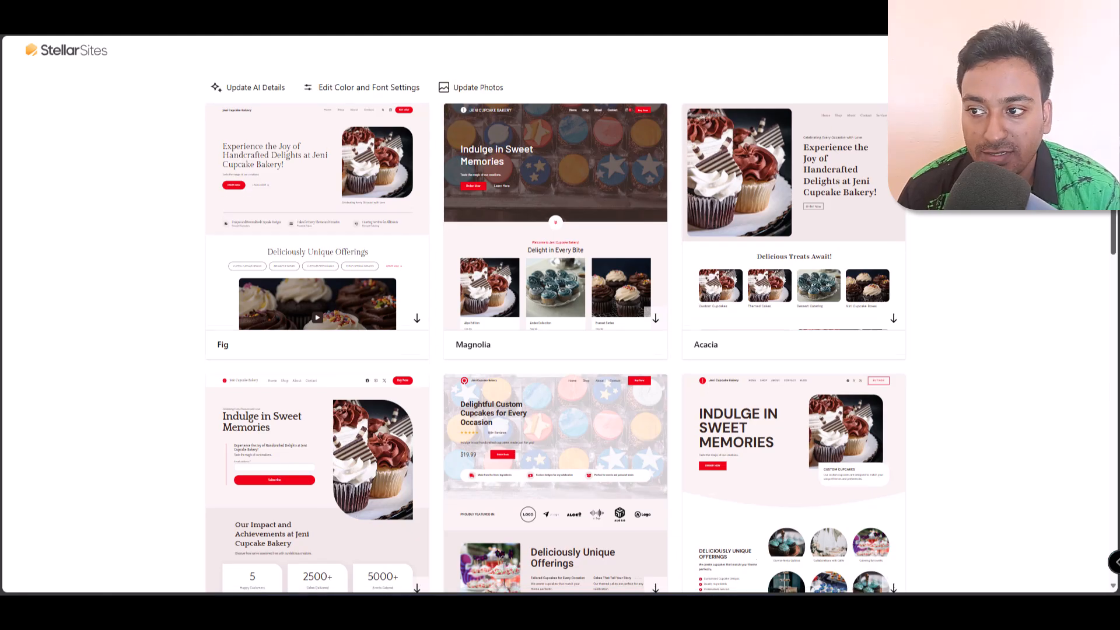
Open the Fig design and look through its home page preview down to the Our Sweet Creations gallery
scroll(555, 315, down, 10)
scroll(425, 213, up, 10)
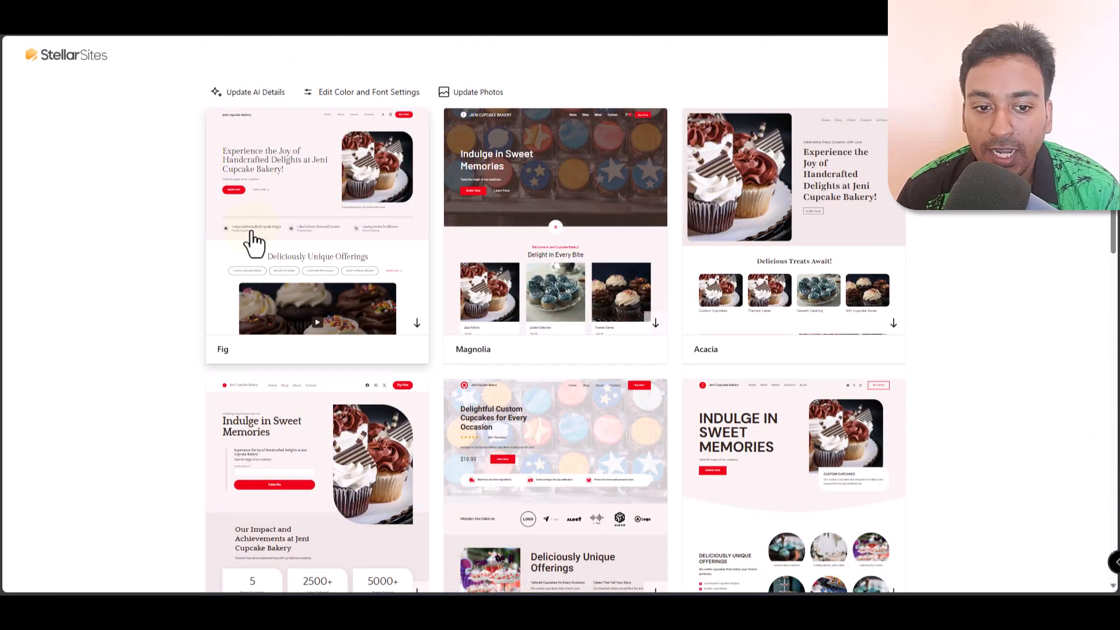
click(253, 239)
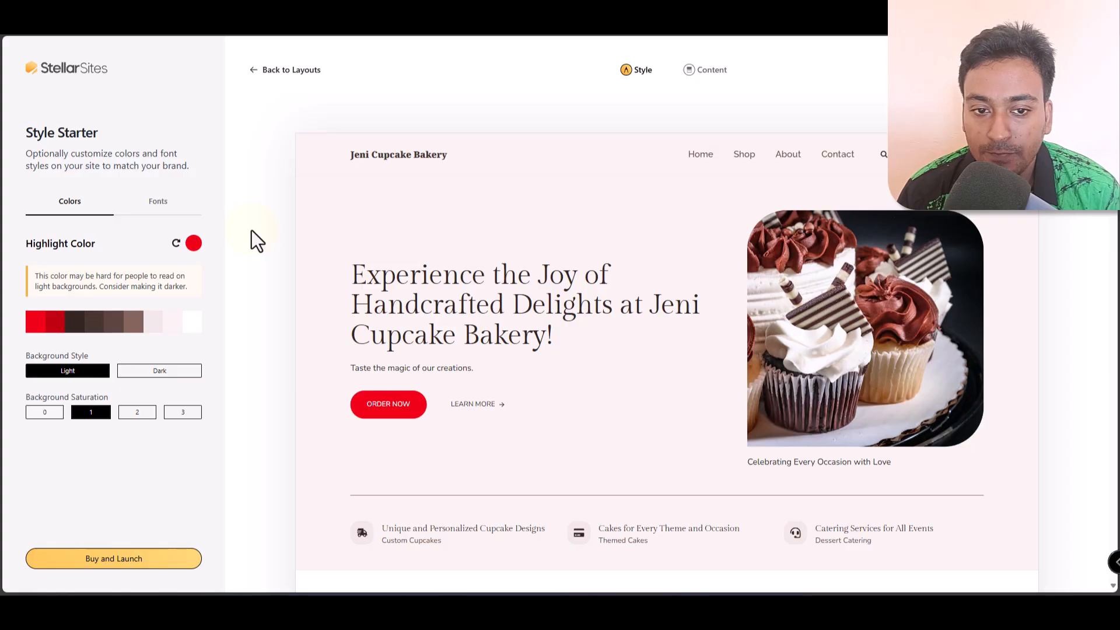
scroll(665, 343, down, 1)
scroll(667, 314, down, 5)
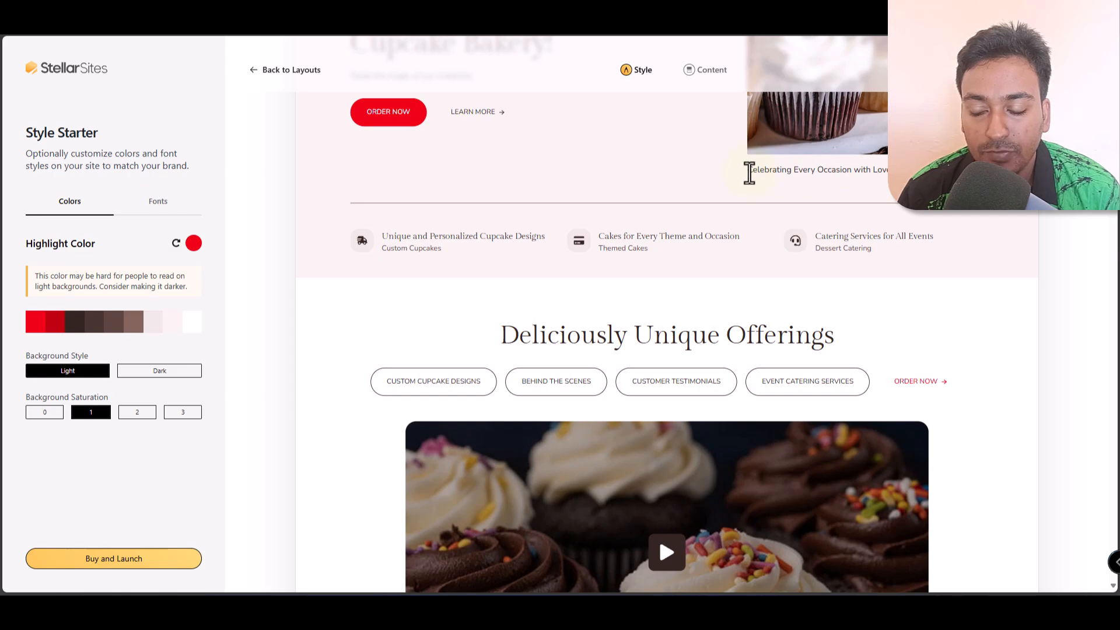
drag(748, 172, 892, 171)
scroll(607, 267, down, 2)
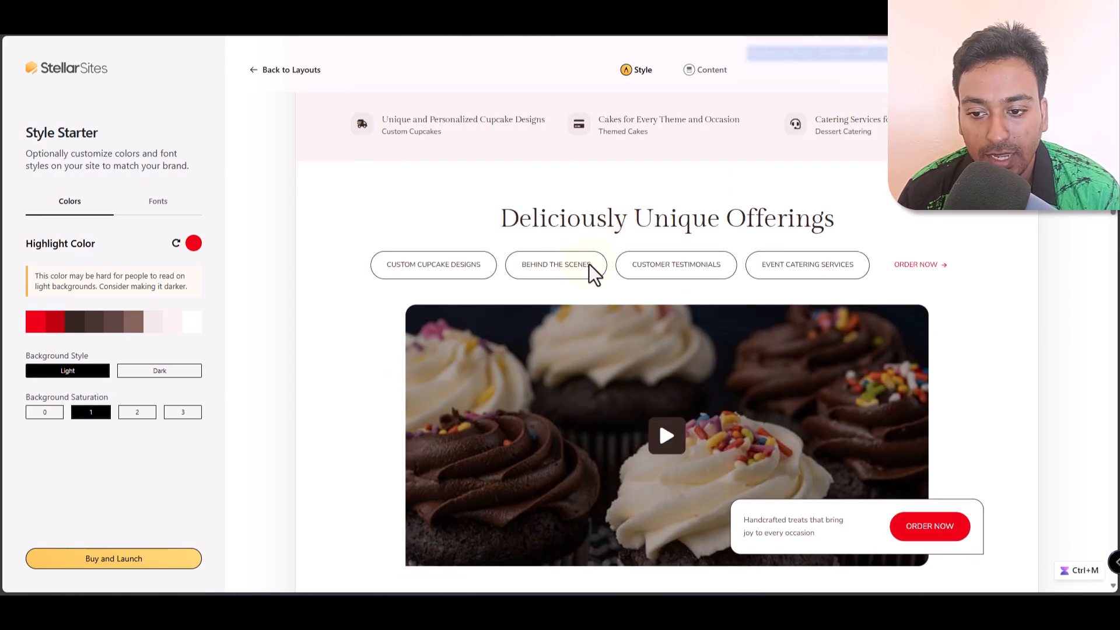
scroll(502, 300, down, 7)
scroll(560, 267, up, 4)
scroll(560, 268, down, 10)
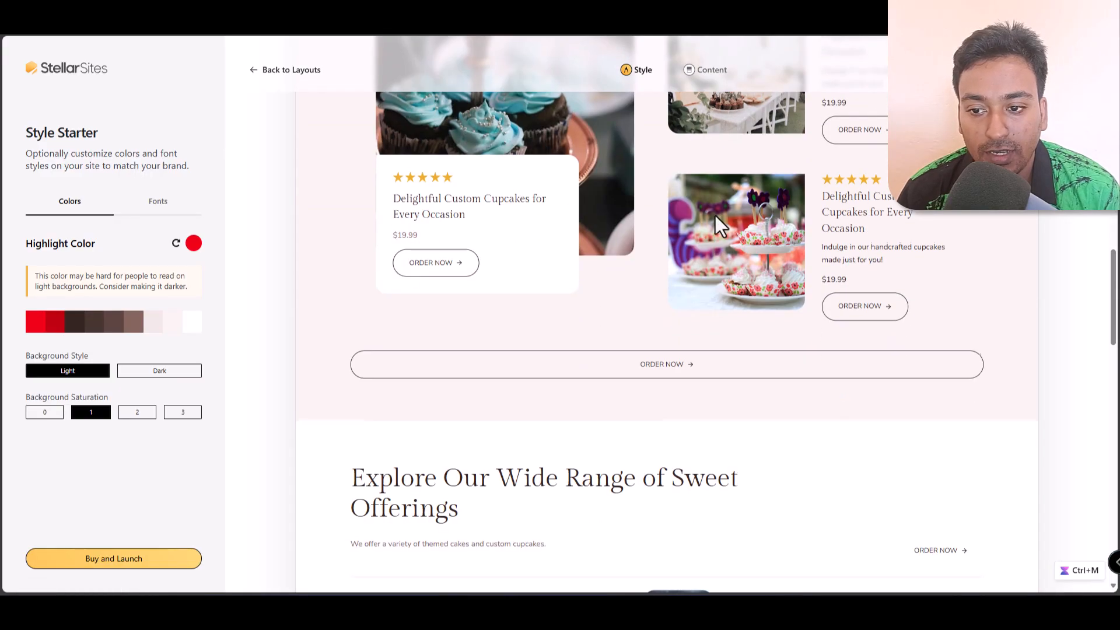
scroll(717, 225, down, 10)
scroll(516, 267, down, 10)
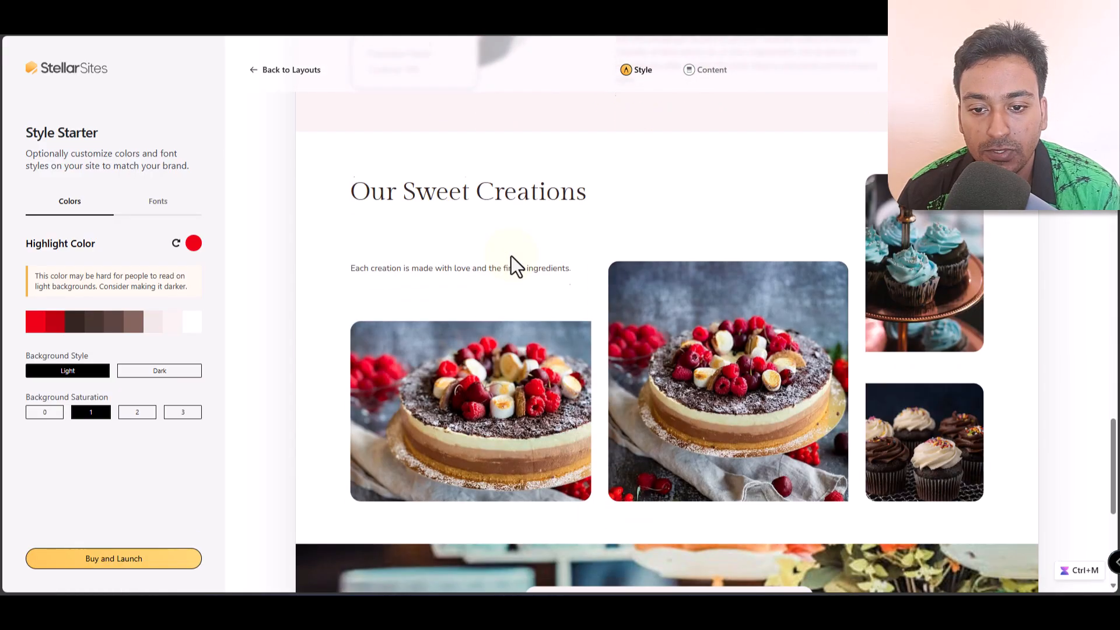
scroll(516, 268, up, 5)
scroll(512, 265, up, 1)
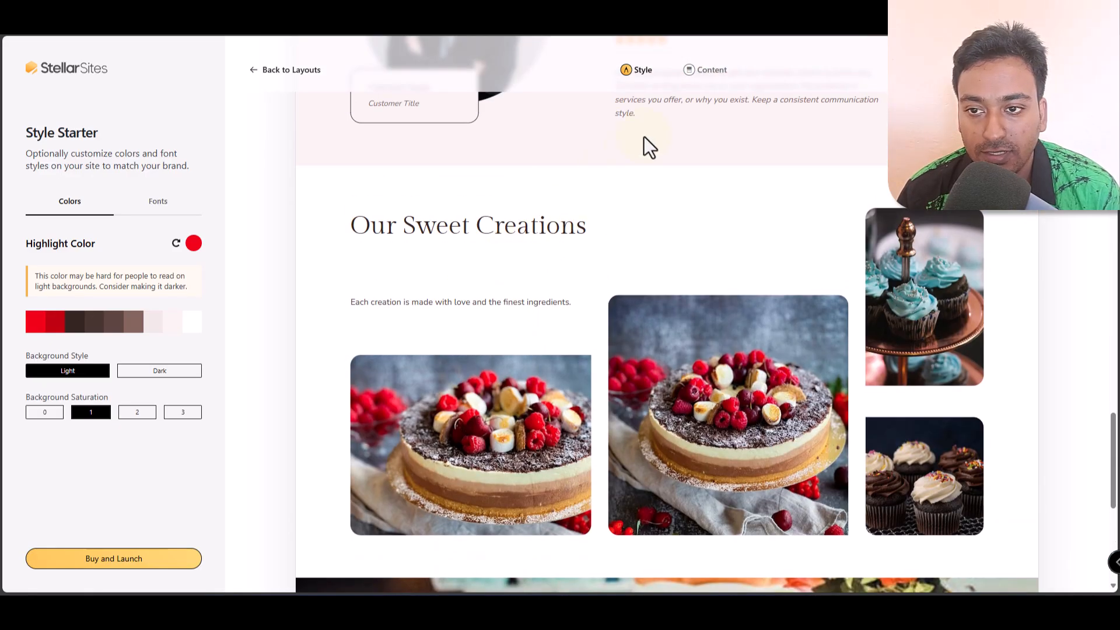
Review the content pages offered with the Fig design and return to the layouts
click(713, 73)
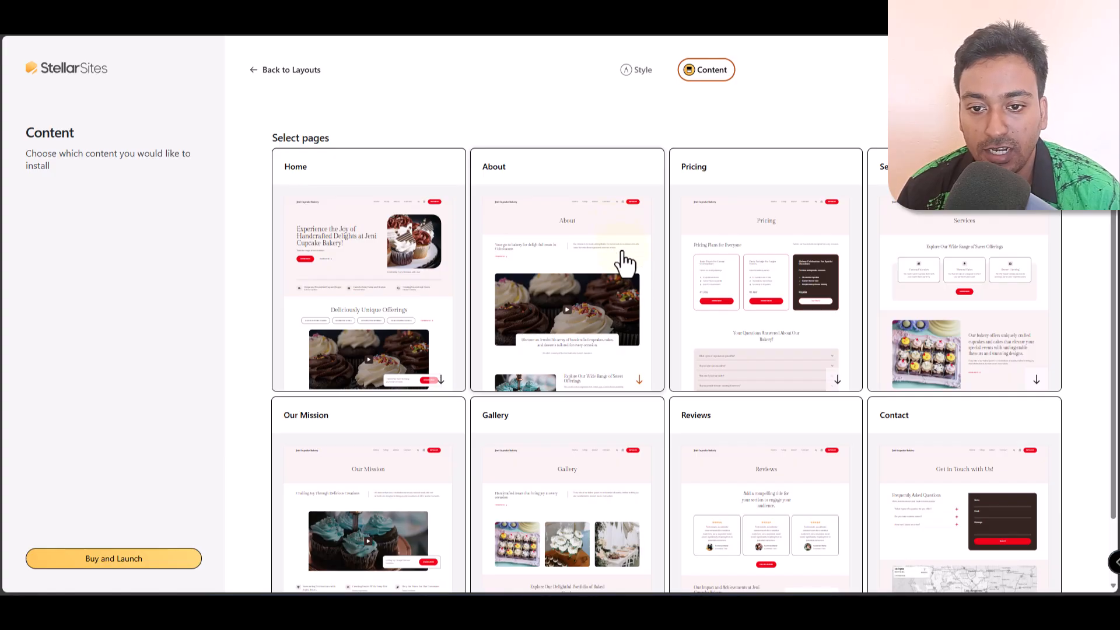
click(642, 380)
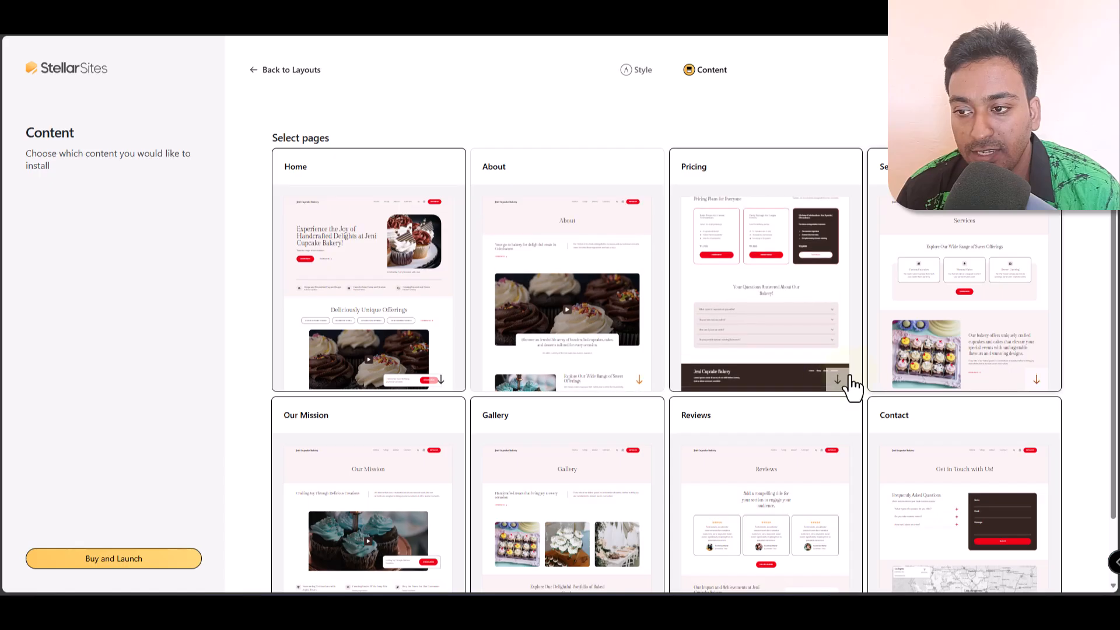
scroll(1029, 389, down, 1)
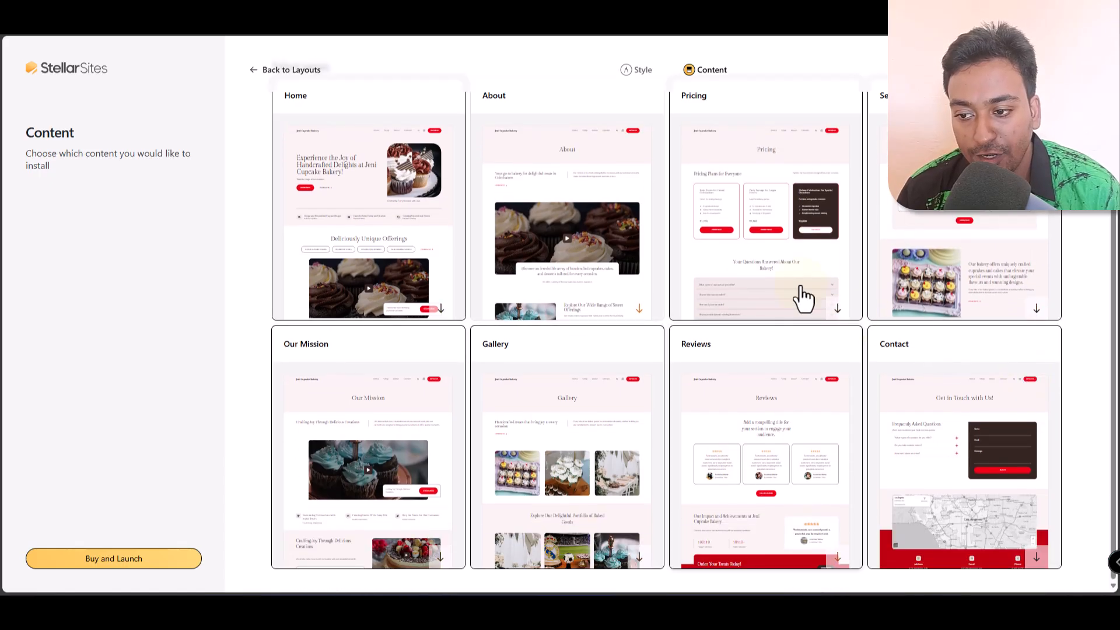
click(274, 71)
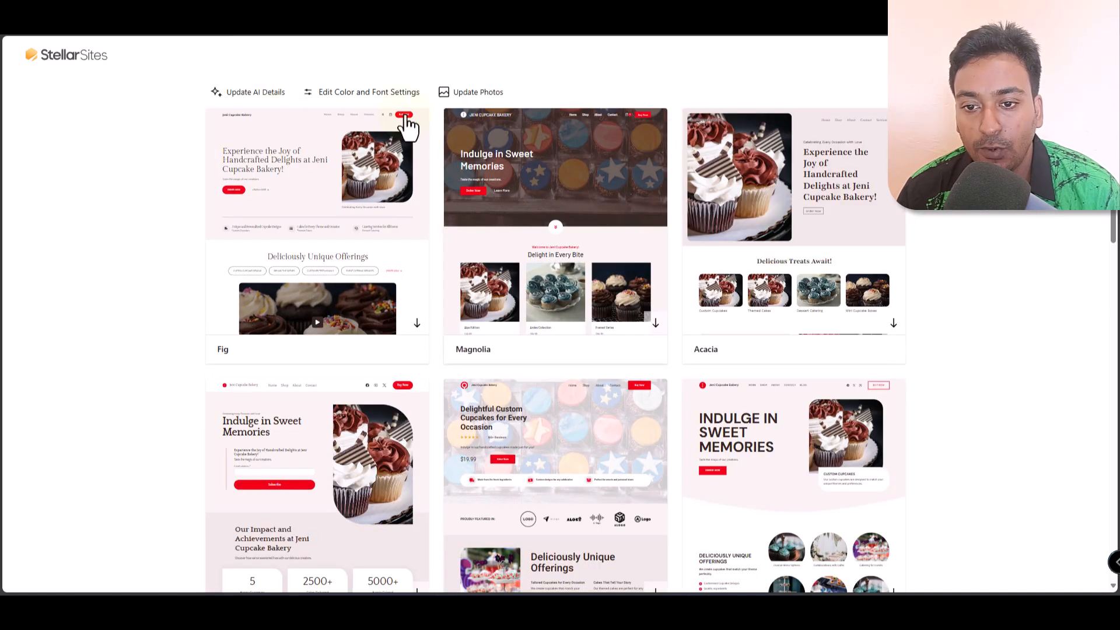
Open the Acacia design and examine its content pages, from Home and Services to Gallery
click(796, 255)
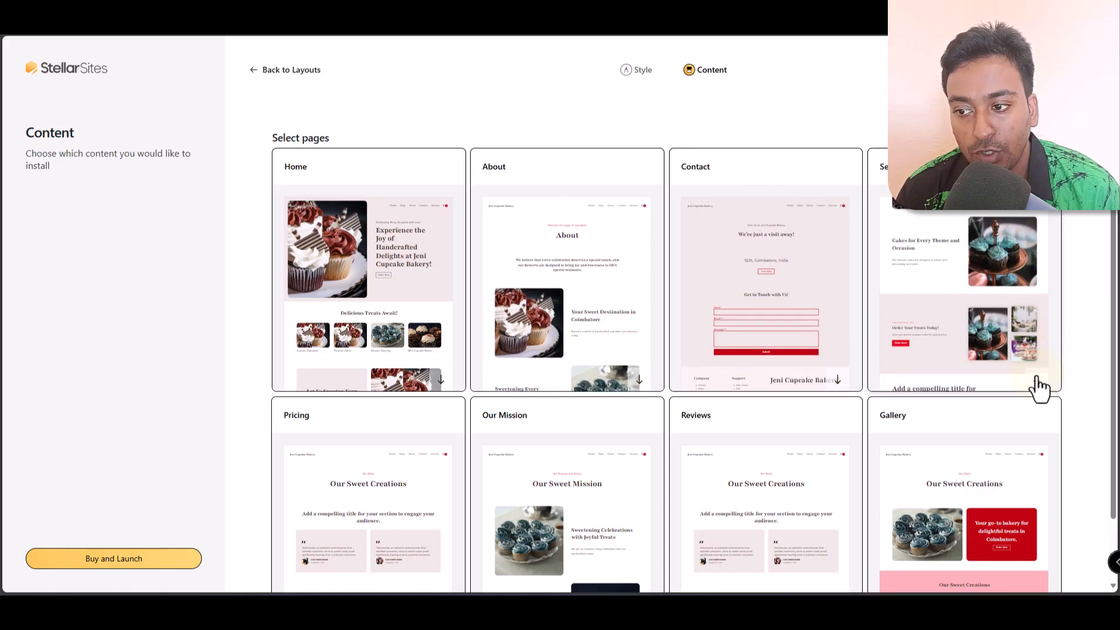
scroll(1038, 387, down, 2)
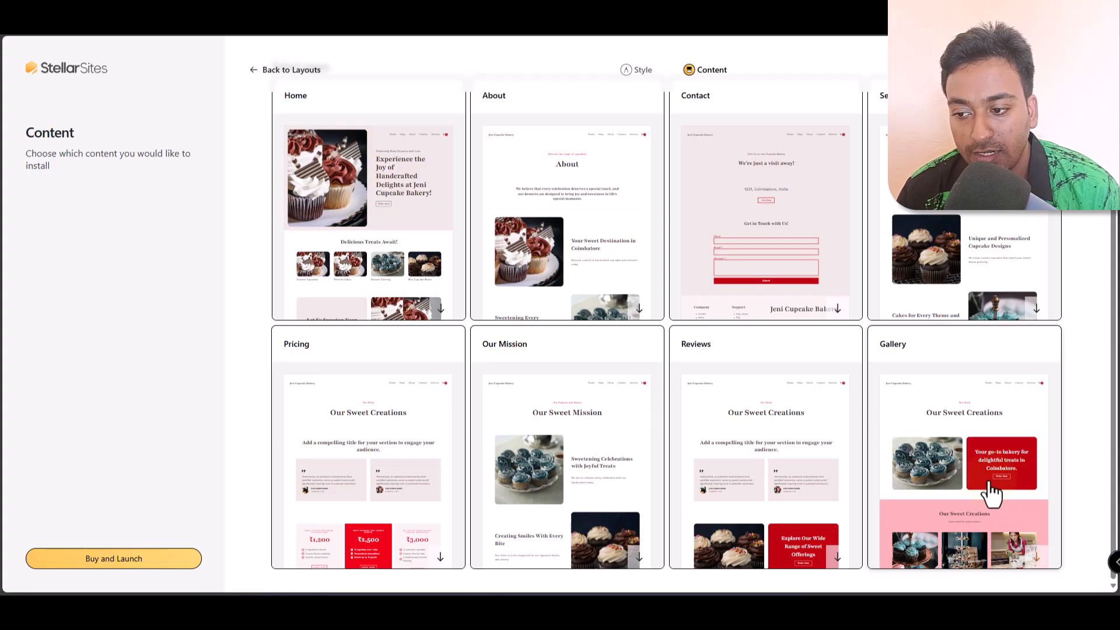
click(1030, 550)
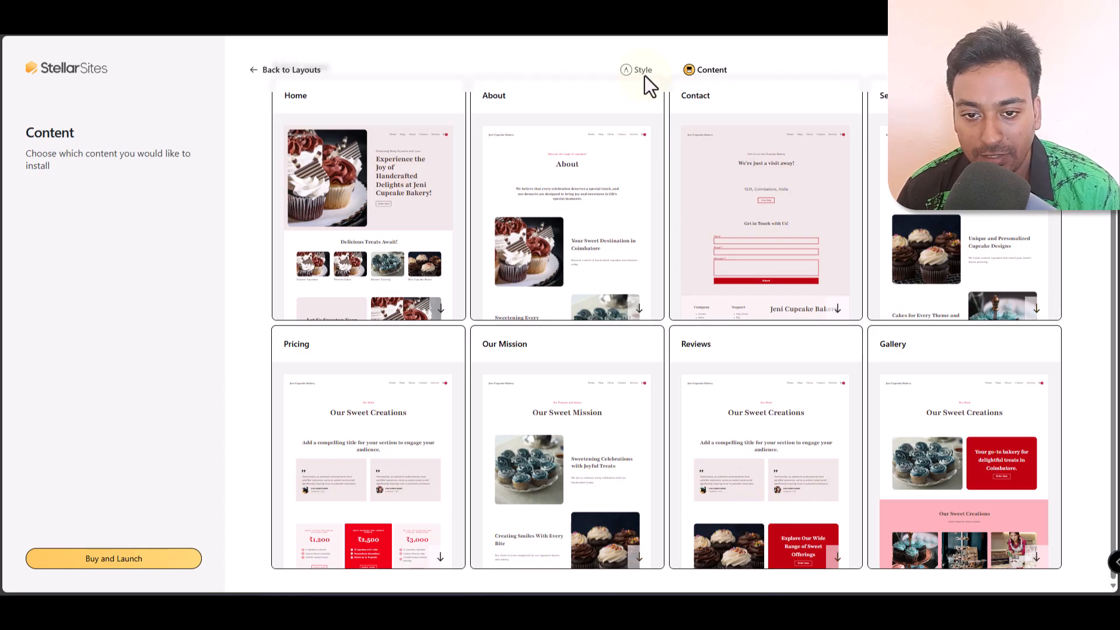
scroll(644, 84, up, 2)
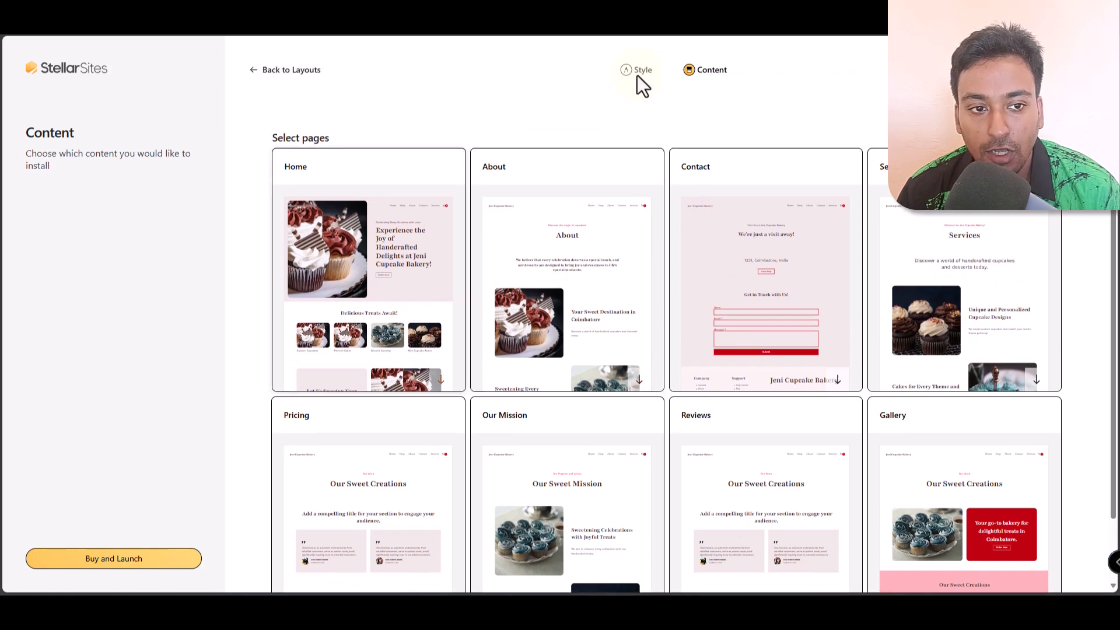
Try the Proza Libre & Open Sans and Josefin Sans & Lato font pairs on Acacia, and apply a bold serif pair instead
click(627, 71)
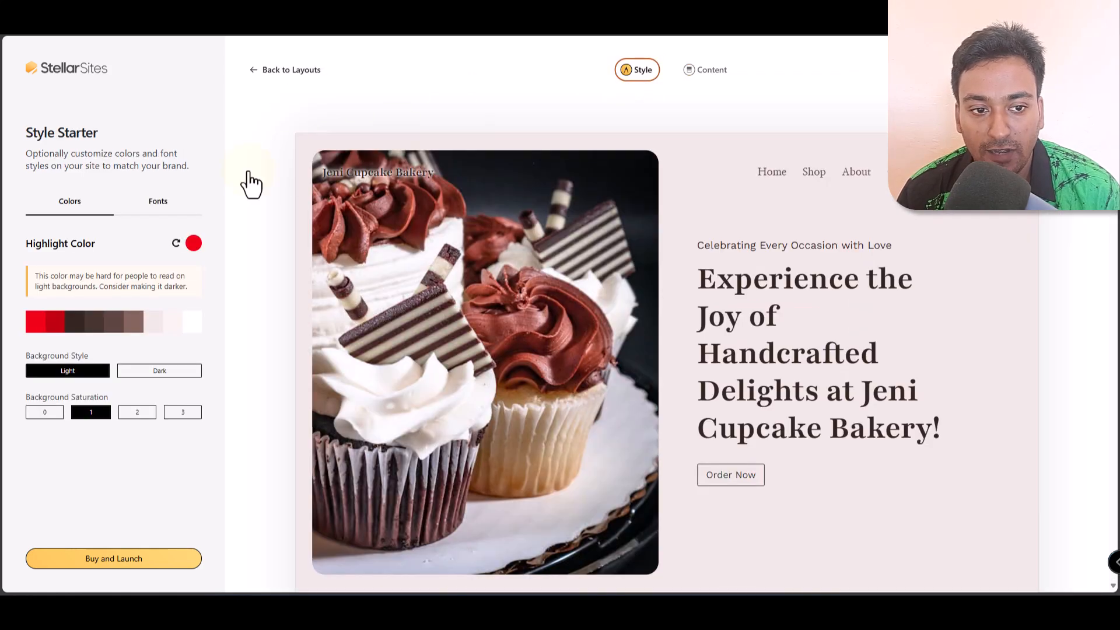
click(166, 198)
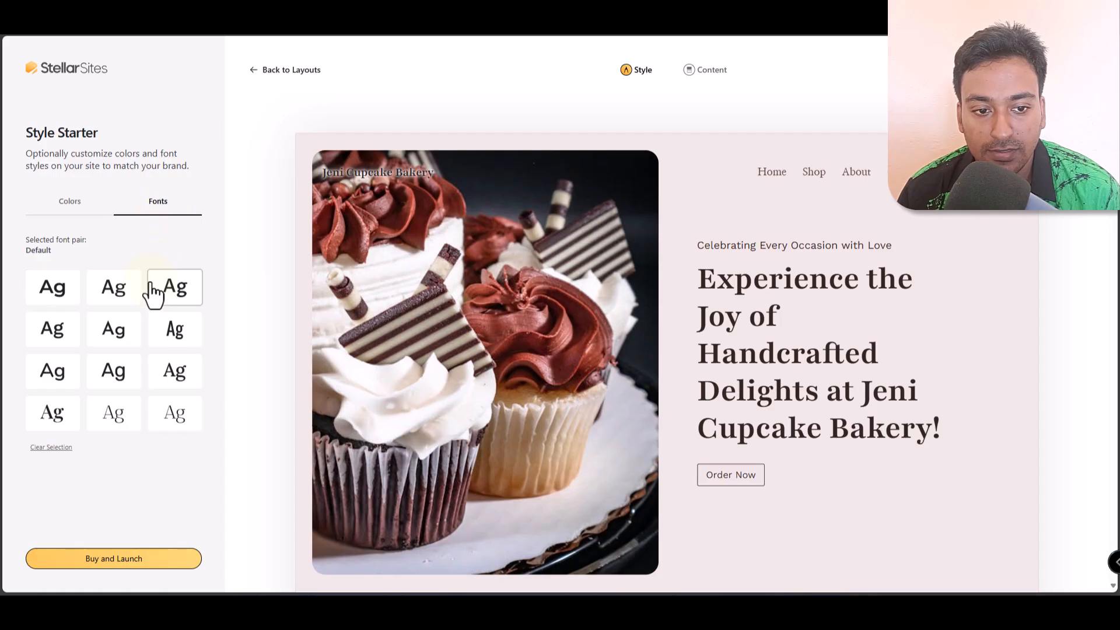
click(127, 299)
click(166, 298)
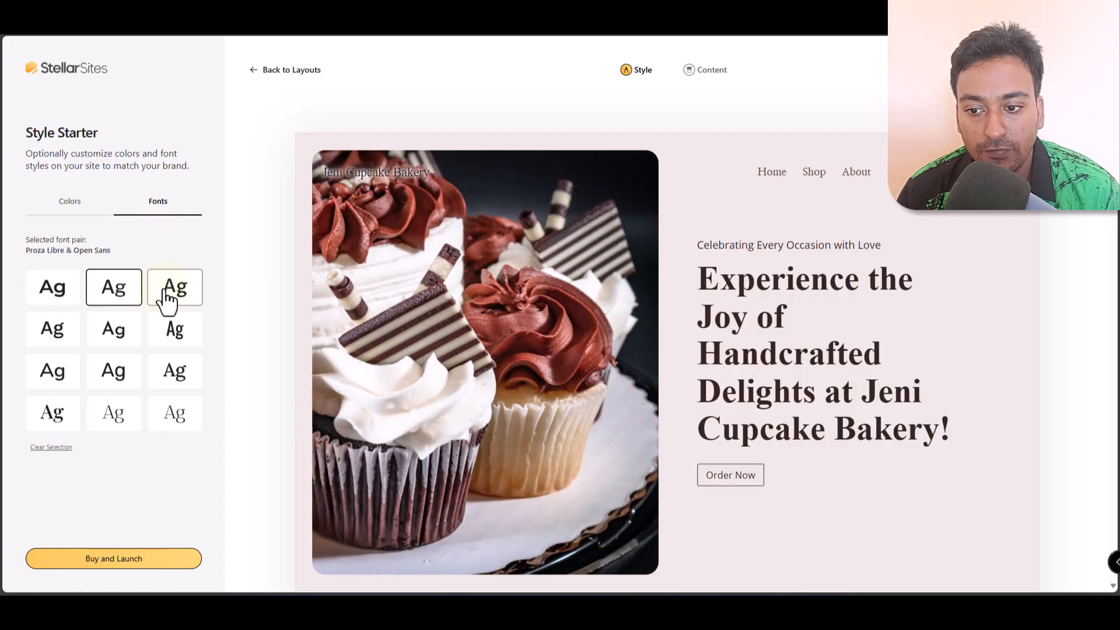
click(115, 338)
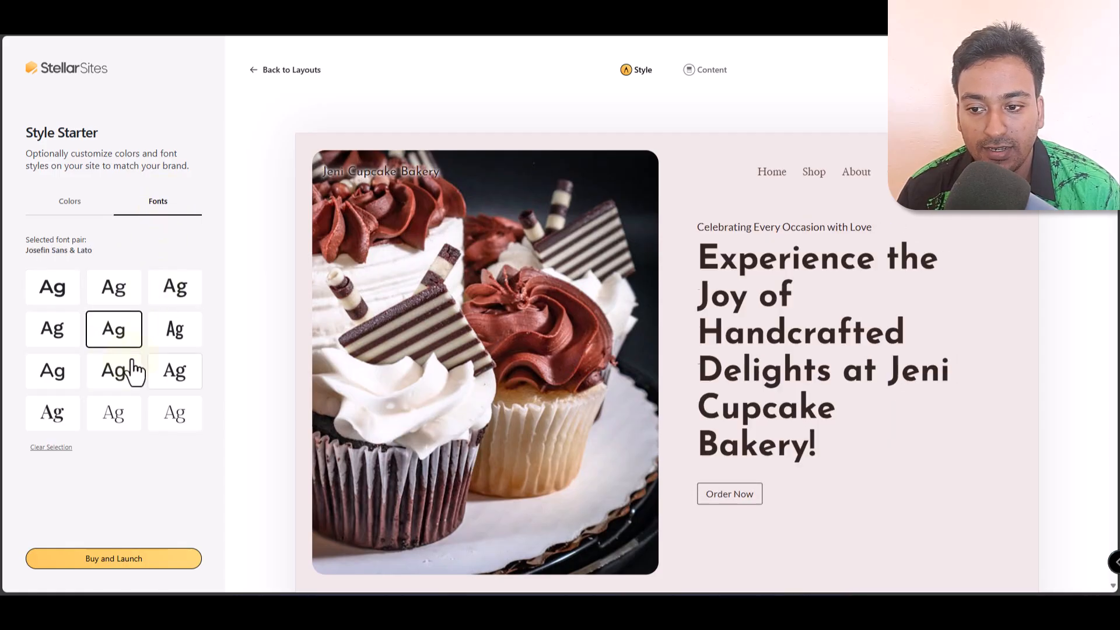
click(151, 379)
Change the highlight color of the Acacia design to bright lime green
click(64, 213)
click(193, 244)
mouse_move(154, 111)
mouse_down()
mouse_move(105, 91)
mouse_move(217, 47)
mouse_up()
click(55, 148)
click(260, 300)
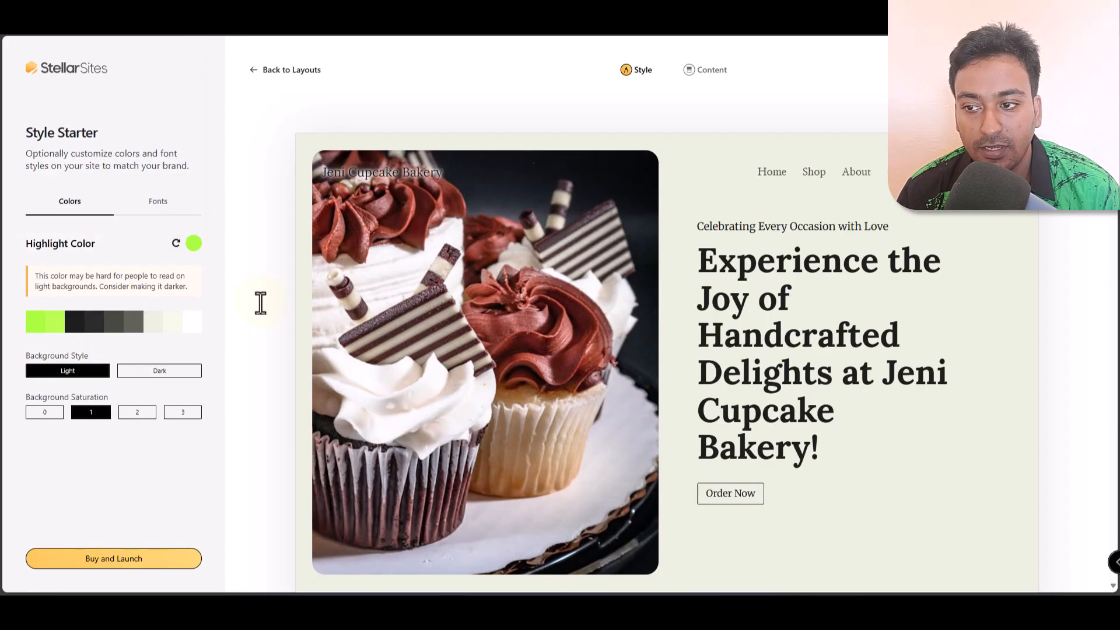
Check the recolored Acacia page and pick another shade for its highlight color
scroll(260, 302, down, 4)
click(193, 245)
click(183, 126)
click(286, 306)
scroll(315, 298, up, 4)
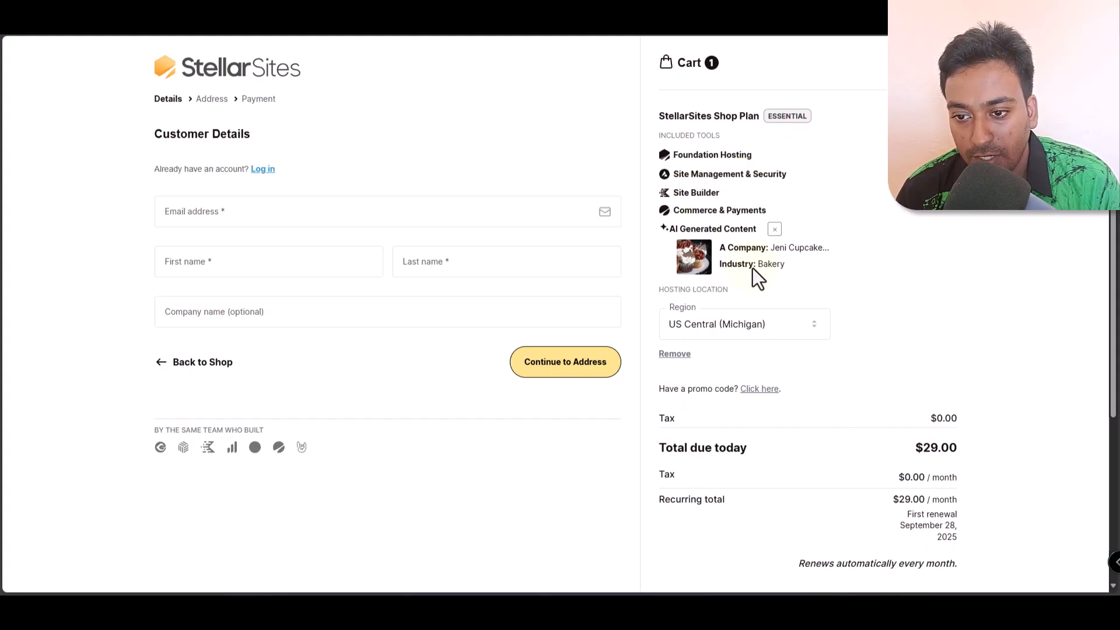
Check the hosting region choices for the StellarSites Shop Plan at checkout and keep US Central (Michigan)
click(755, 329)
click(875, 327)
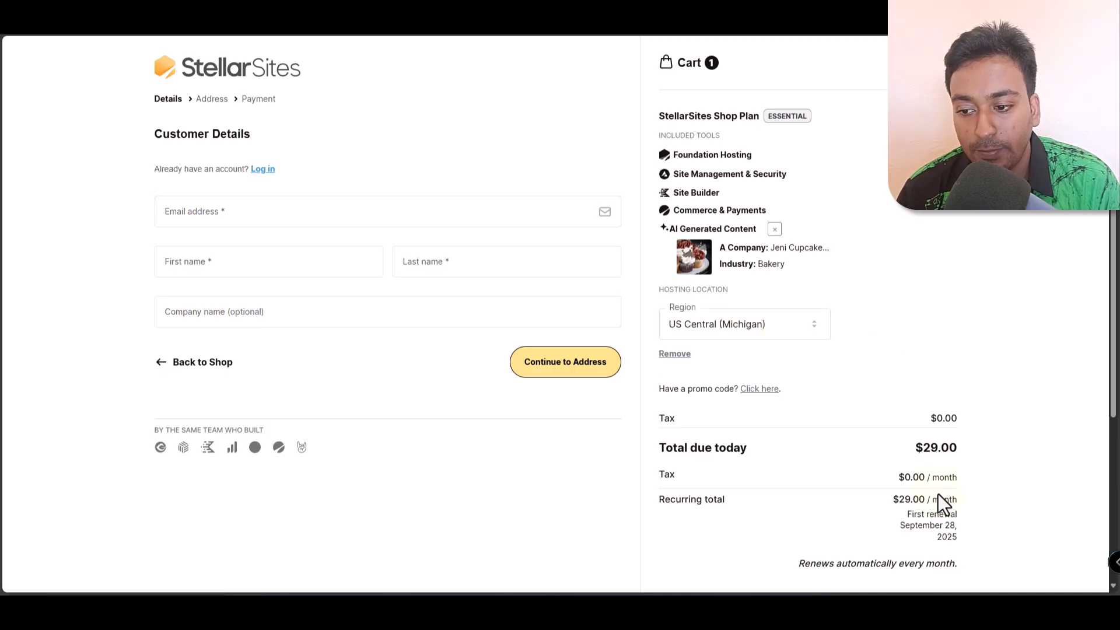